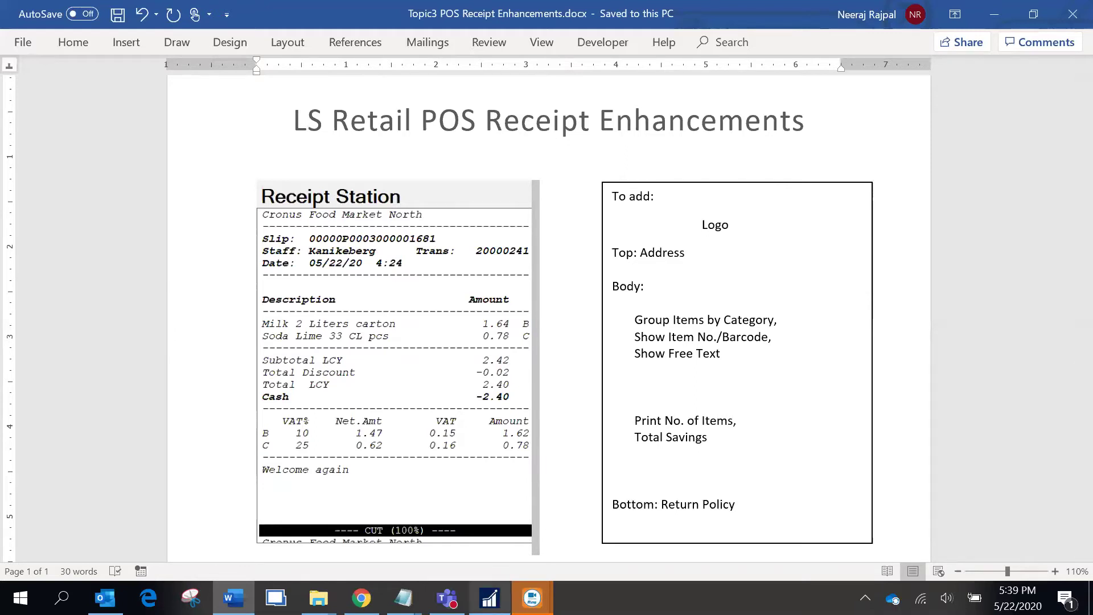
Find POS Hardware Profiles with the 'hardware prof' search and open the ##DEFAULT profile's printer settings.
{"action": "left_click", "coordinate": [489, 597]}
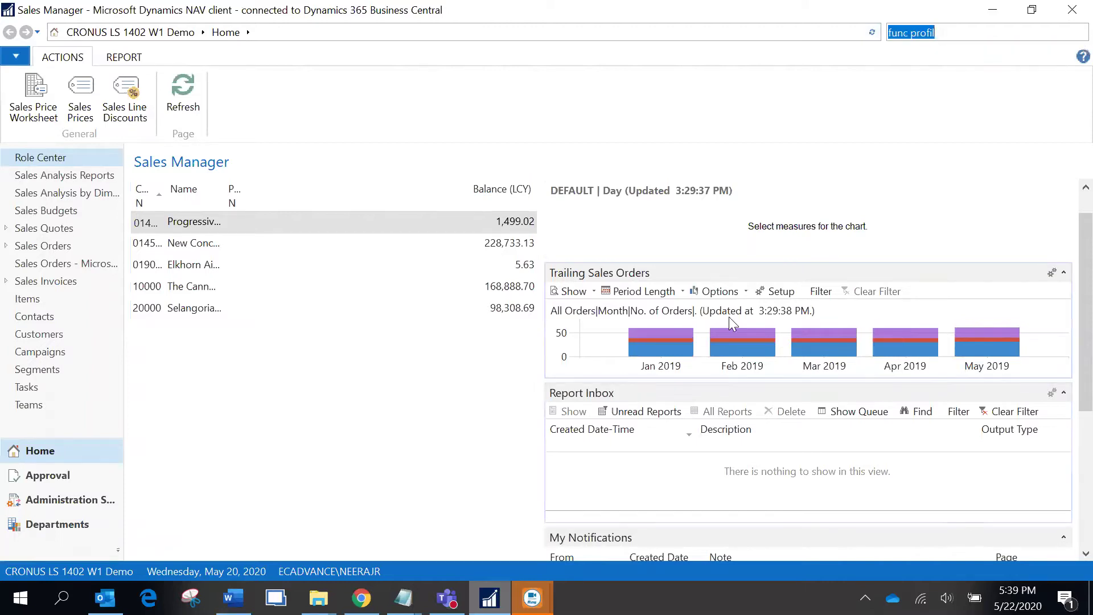
{"action": "type", "text": "hardwa"}
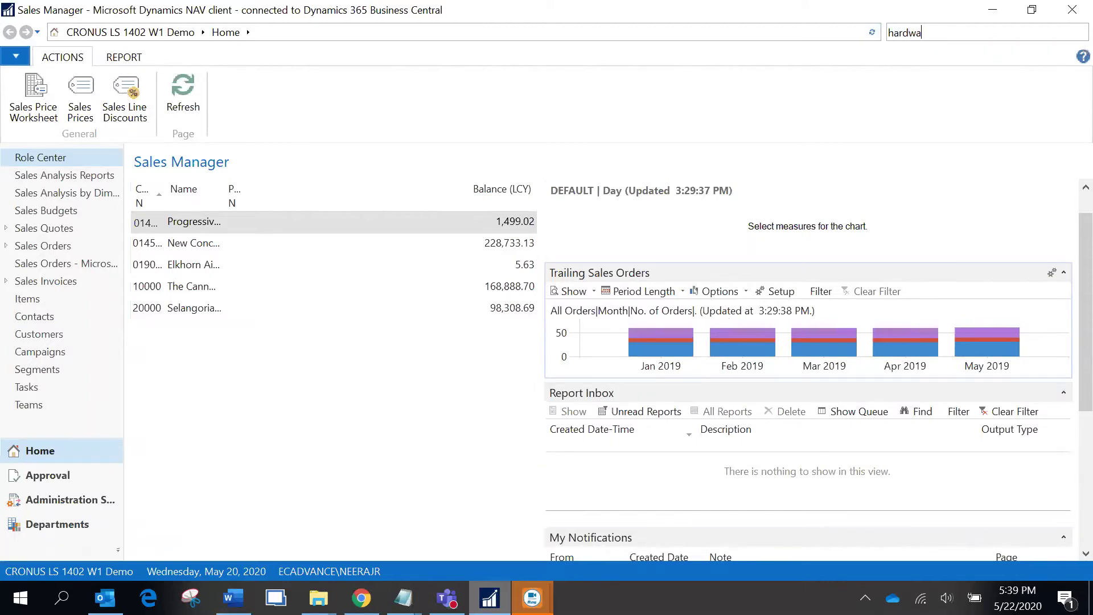
{"action": "type", "text": "re prof"}
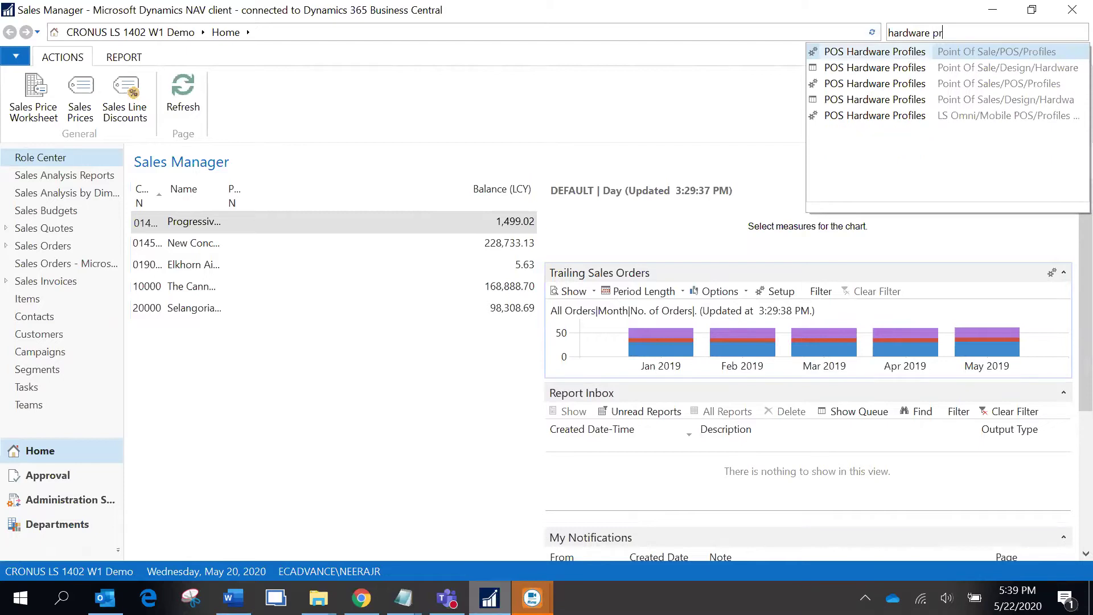
{"action": "left_click", "coordinate": [865, 57]}
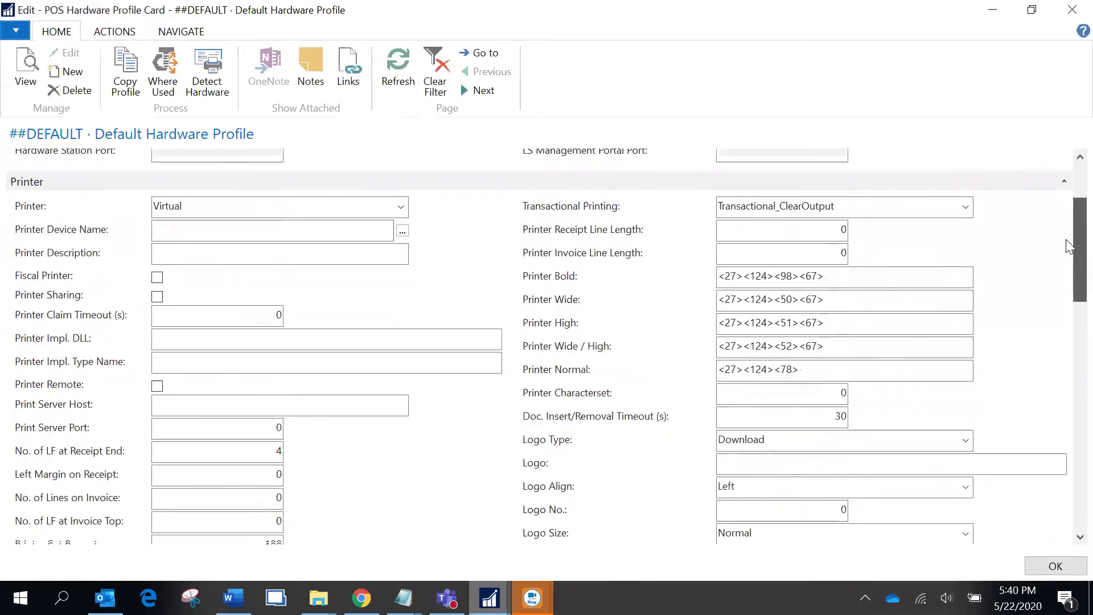
{"action": "scroll", "coordinate": [1069, 250], "scroll_direction": "down", "scroll_amount": 1}
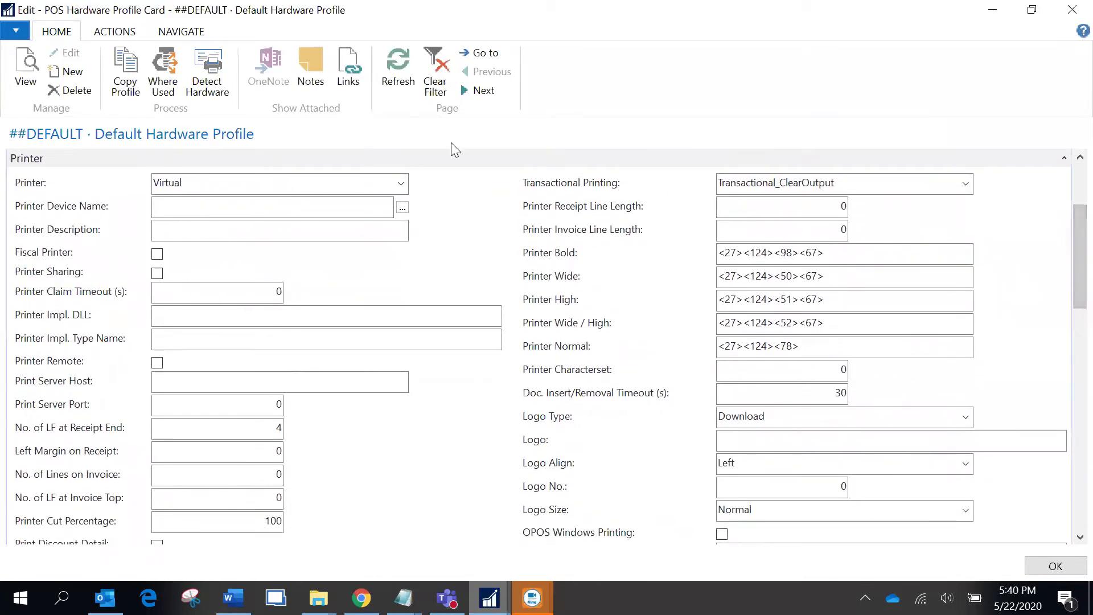
Keep Logo Type as Download and begin the Logo path as 'c:\temp\cron'.
{"action": "left_click", "coordinate": [966, 417]}
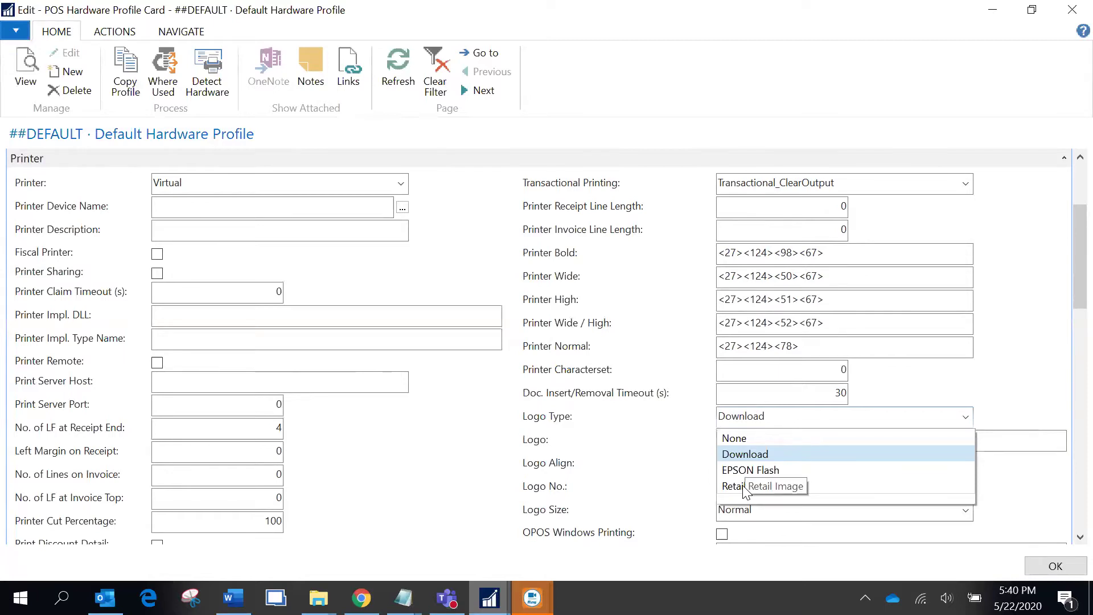
{"action": "left_click", "coordinate": [779, 454]}
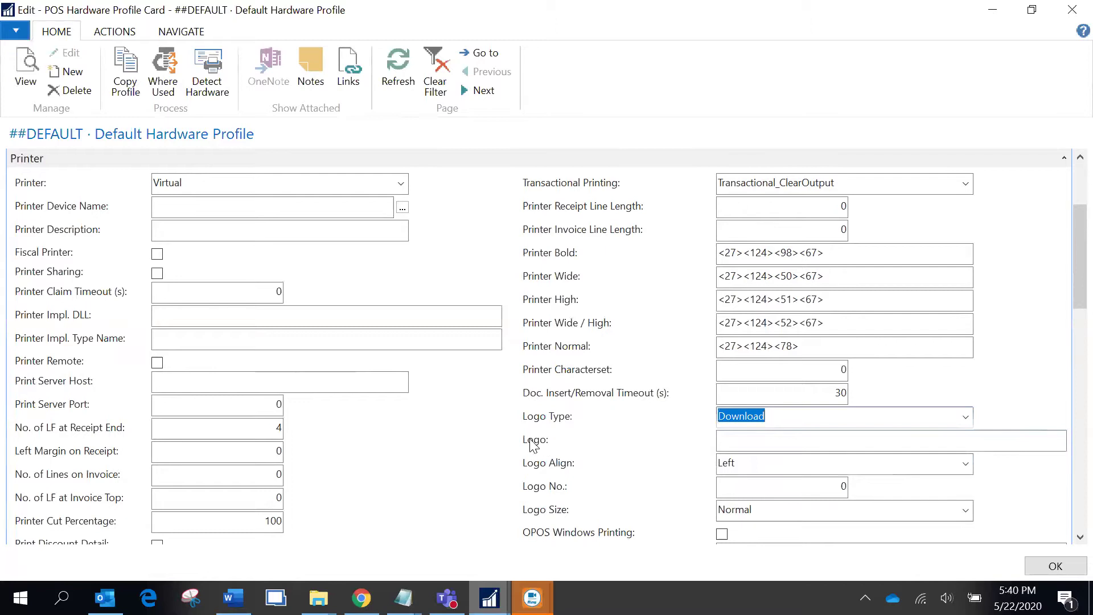
{"action": "left_click", "coordinate": [735, 438]}
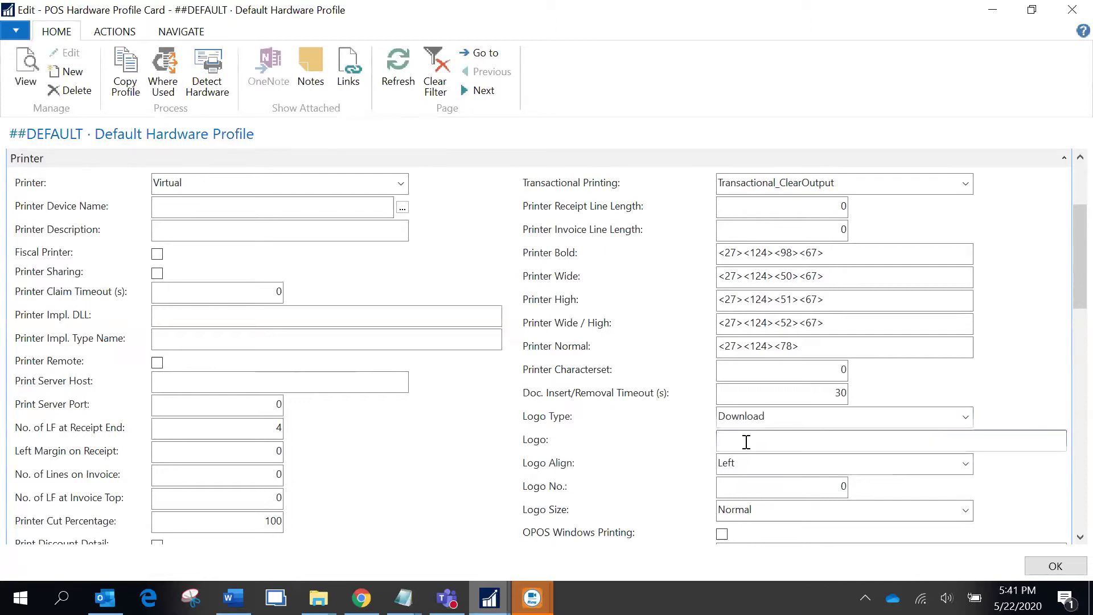
{"action": "type", "text": "c:\\temp\\cron"}
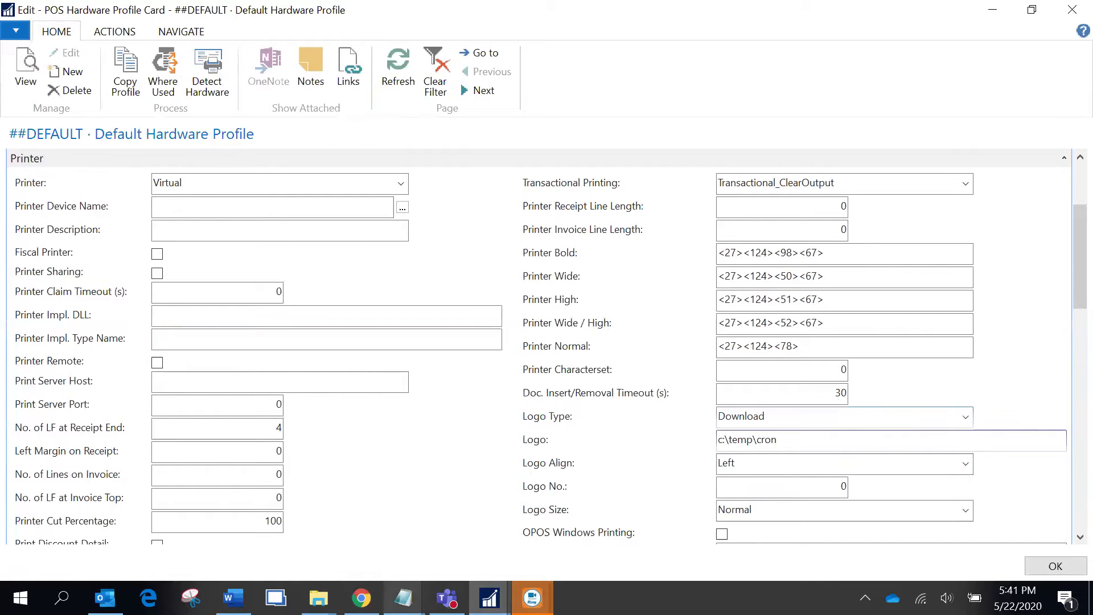
{"action": "left_click", "coordinate": [319, 598]}
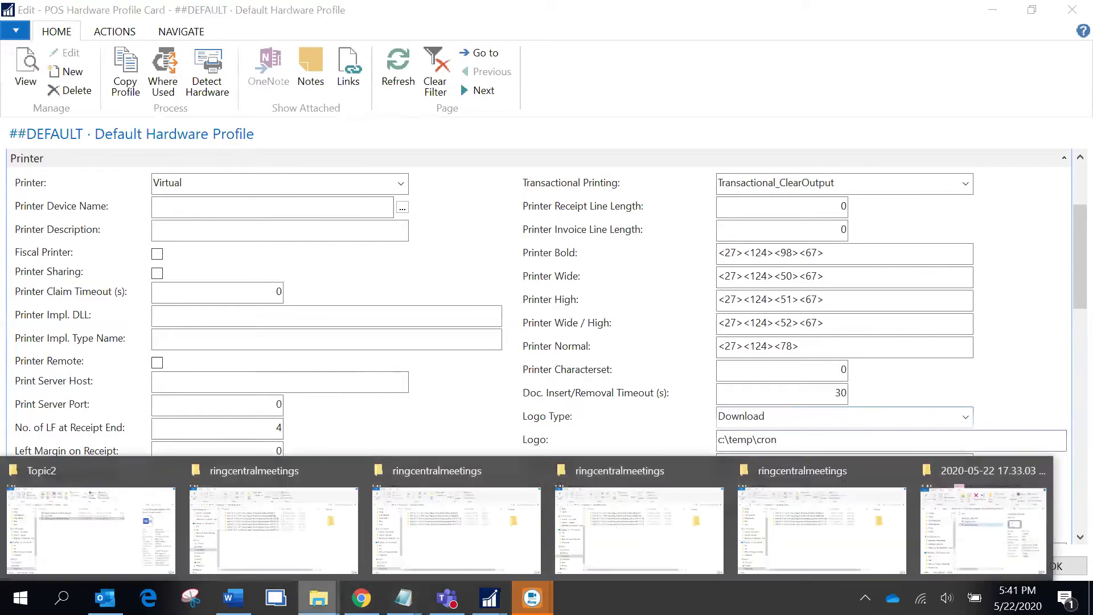
{"action": "right_click", "coordinate": [319, 598]}
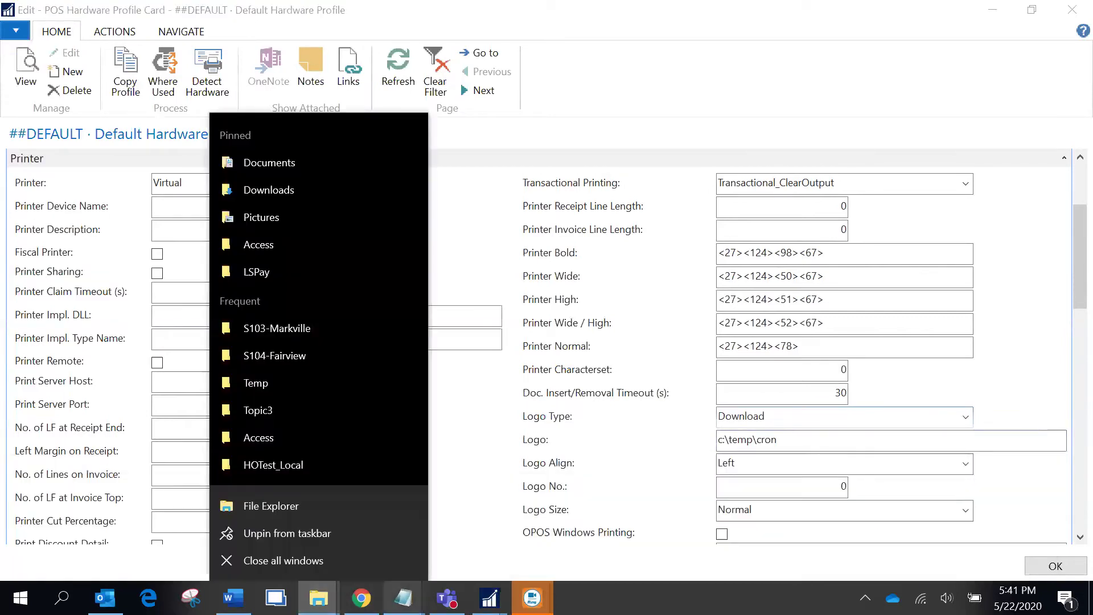
{"action": "left_click", "coordinate": [21, 597]}
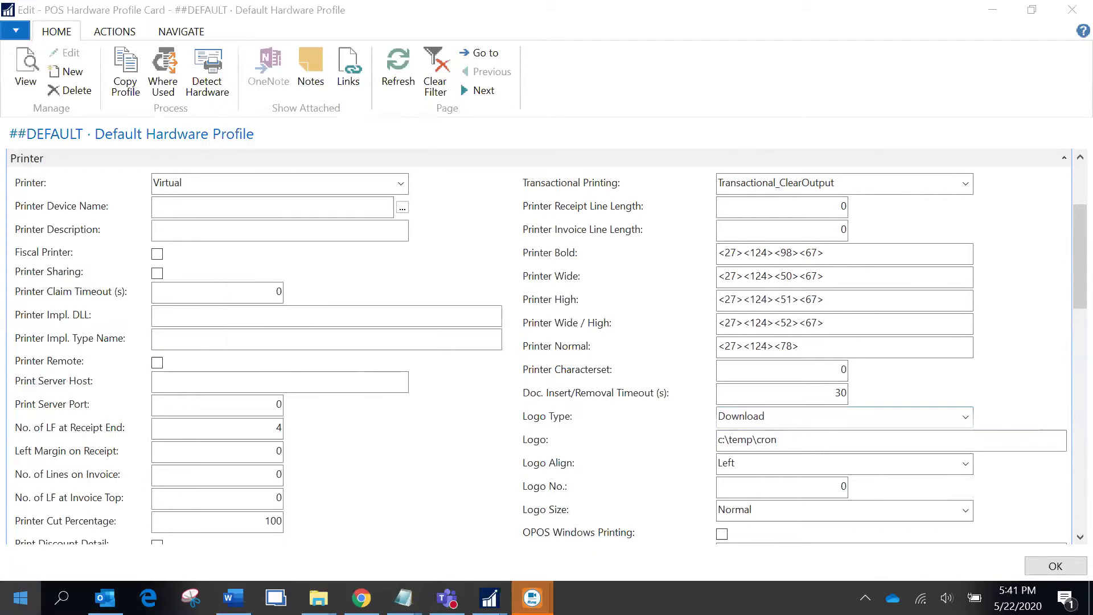
{"action": "type", "text": "c:\\"}
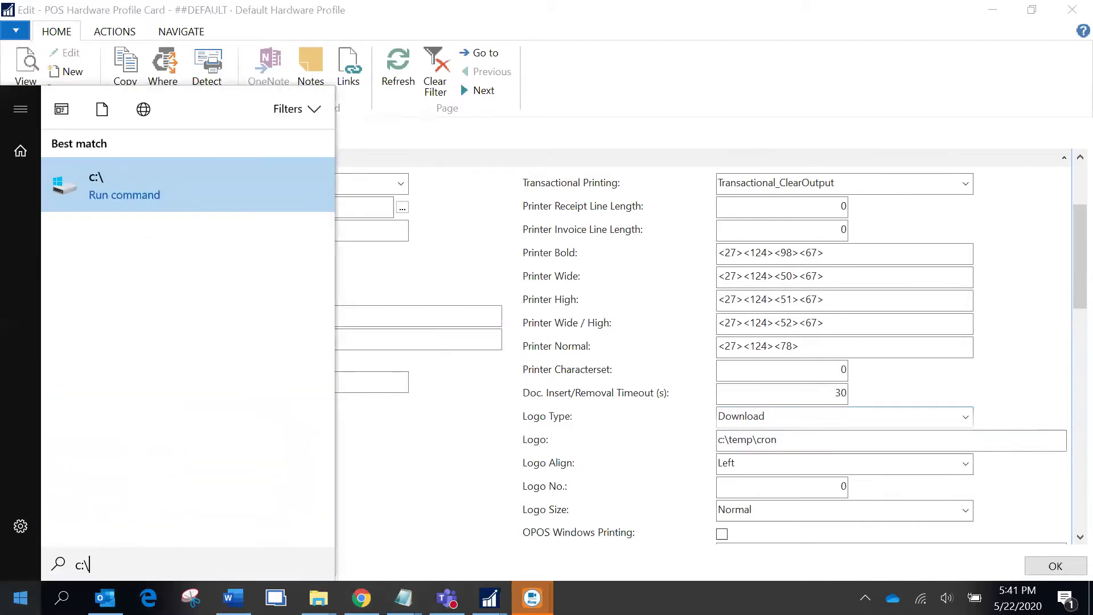
{"action": "type", "text": "temp"}
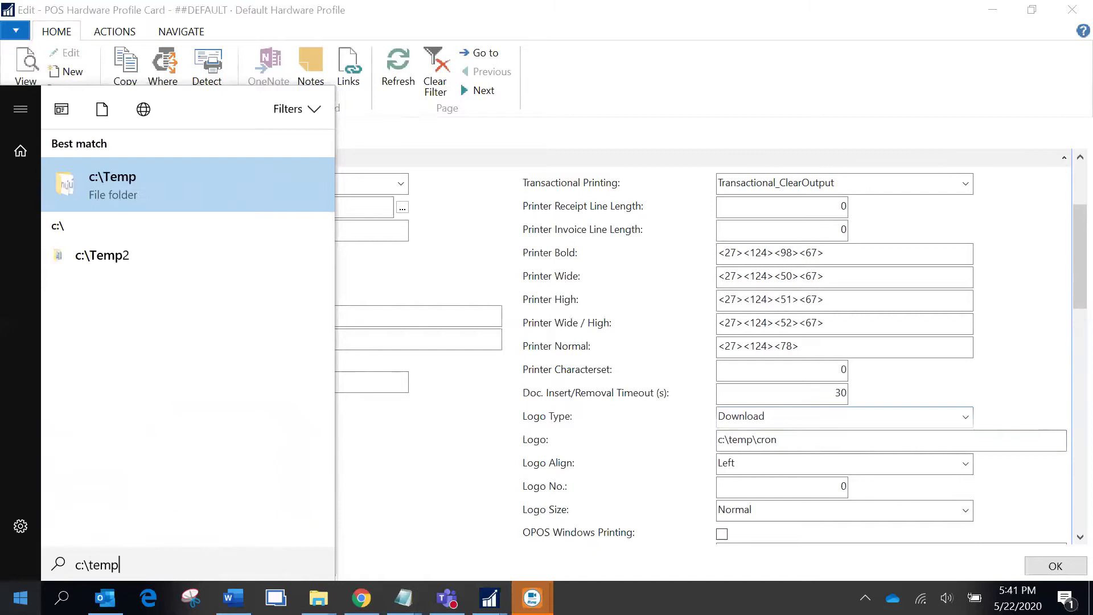
{"action": "type", "text": "\\"}
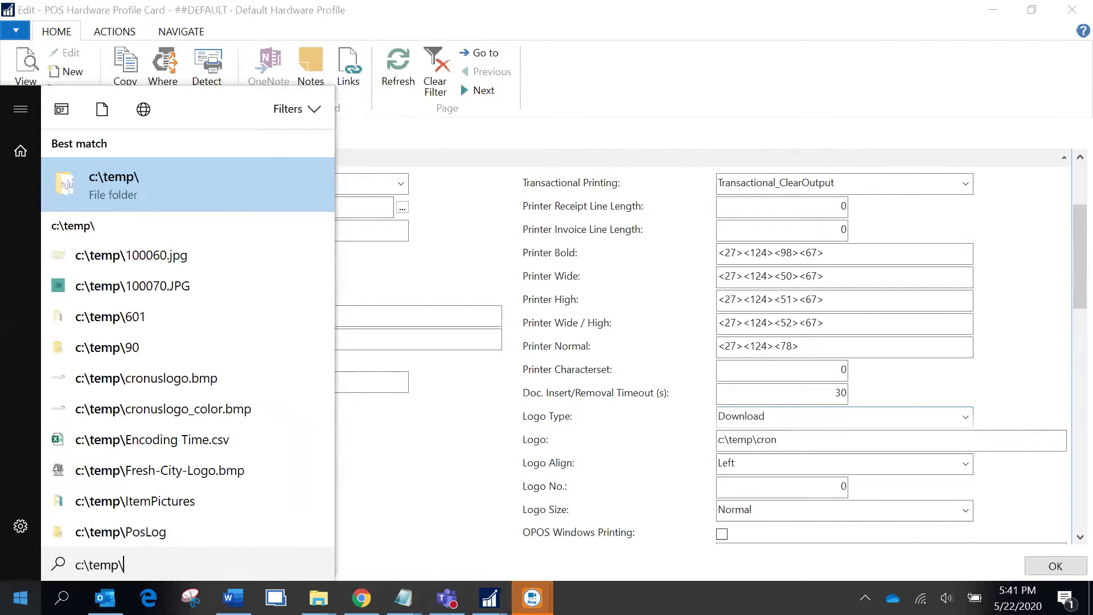
{"action": "type", "text": "lo"}
{"action": "key", "text": "BackSpace"}
{"action": "key", "text": "BackSpace"}
{"action": "key", "text": "BackSpace"}
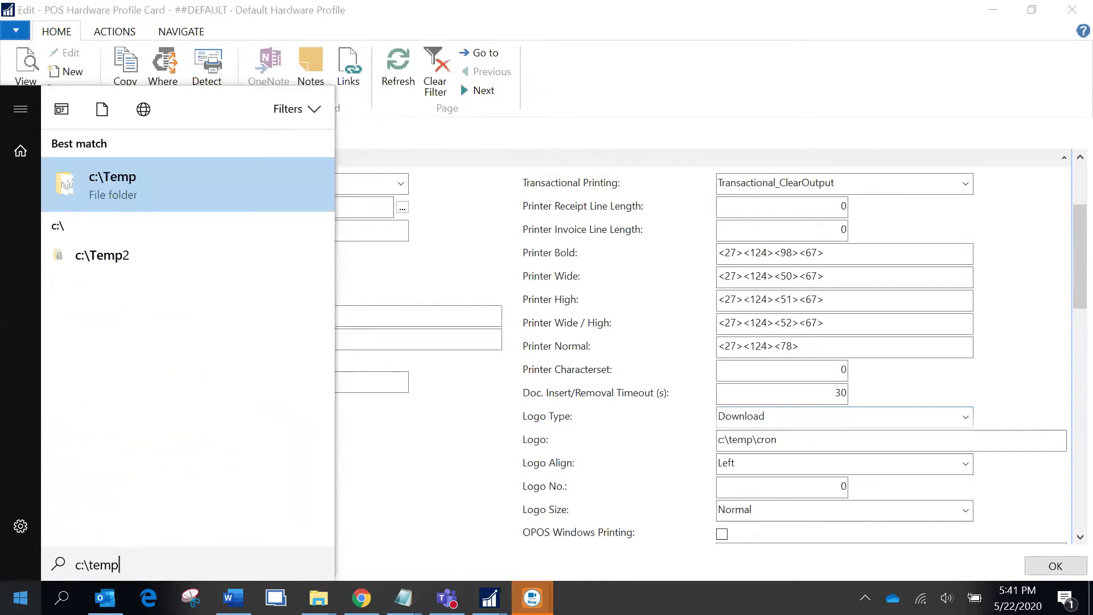
{"action": "left_click", "coordinate": [344, 461]}
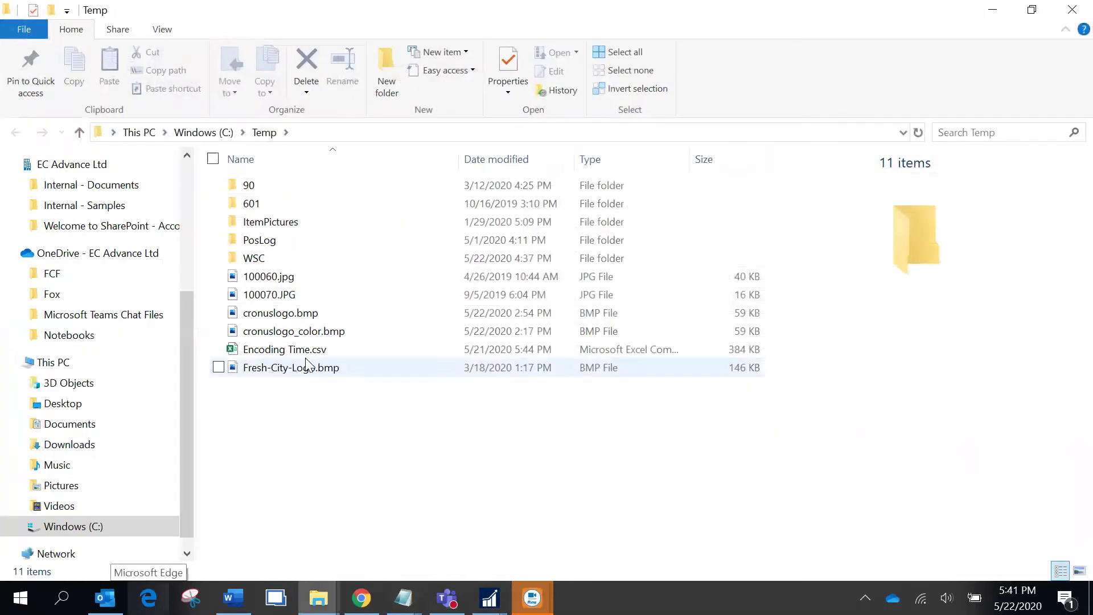
{"action": "left_click", "coordinate": [312, 316]}
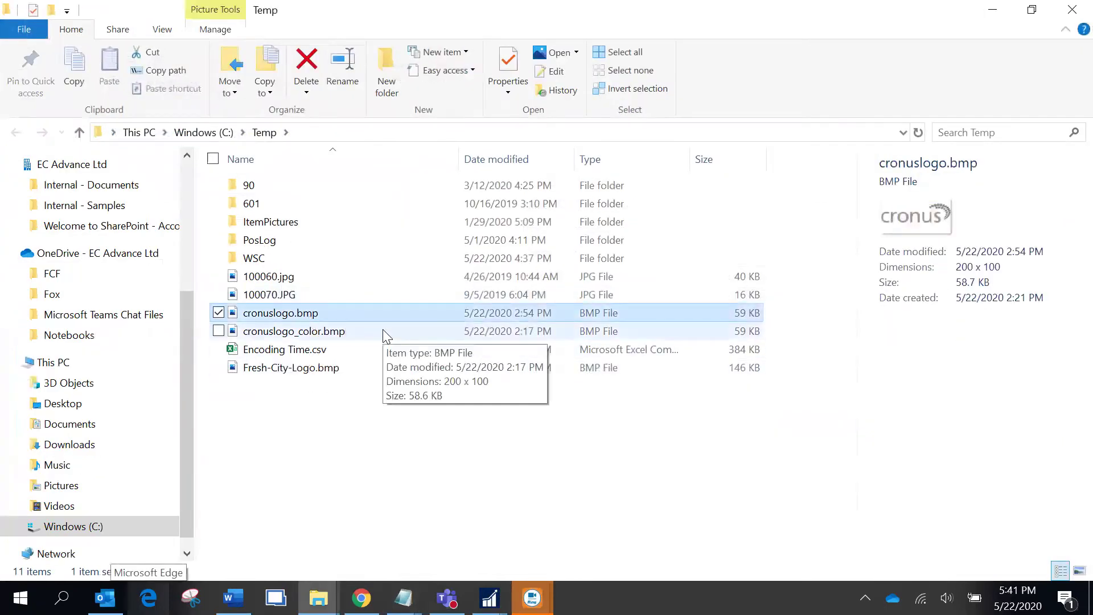
{"action": "key", "text": "F2"}
{"action": "key", "text": "ctrl+c"}
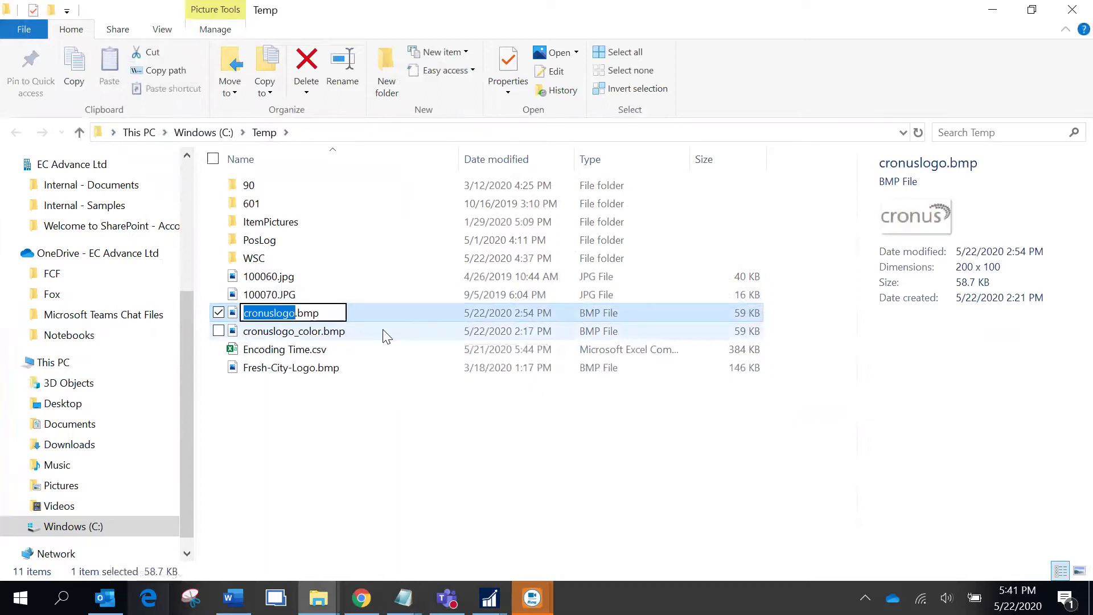
{"action": "key", "text": "alt+Tab"}
Complete the Logo path as c:\temp\cronuslogo.bmp.
{"action": "left_click", "coordinate": [804, 439]}
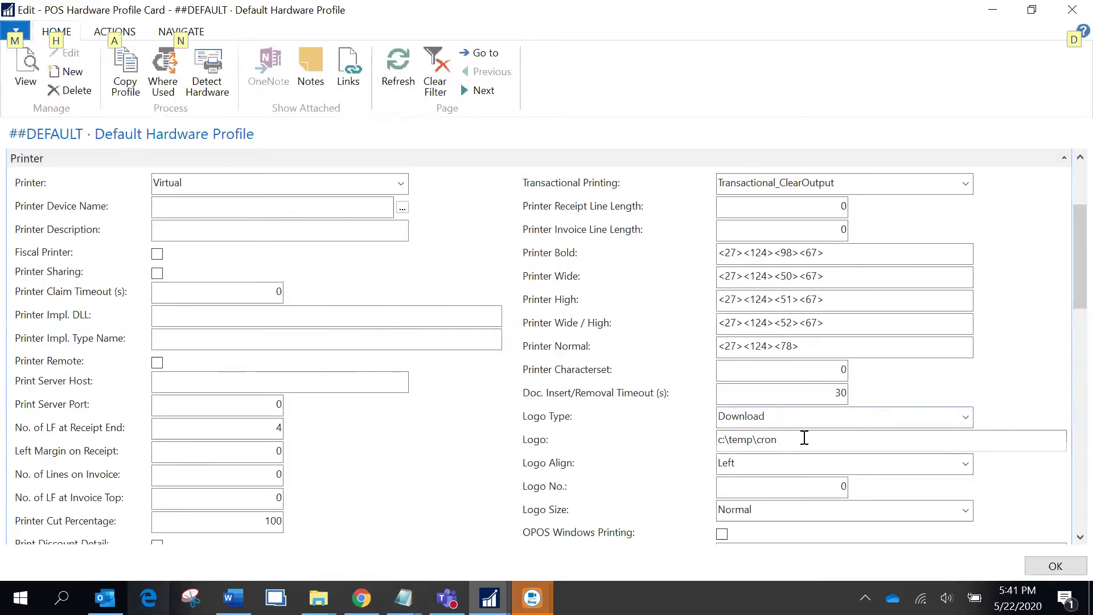
{"action": "key", "text": "BackSpace"}
{"action": "key", "text": "BackSpace"}
{"action": "key", "text": "BackSpace"}
{"action": "key", "text": "BackSpace"}
{"action": "key", "text": "ctrl+v"}
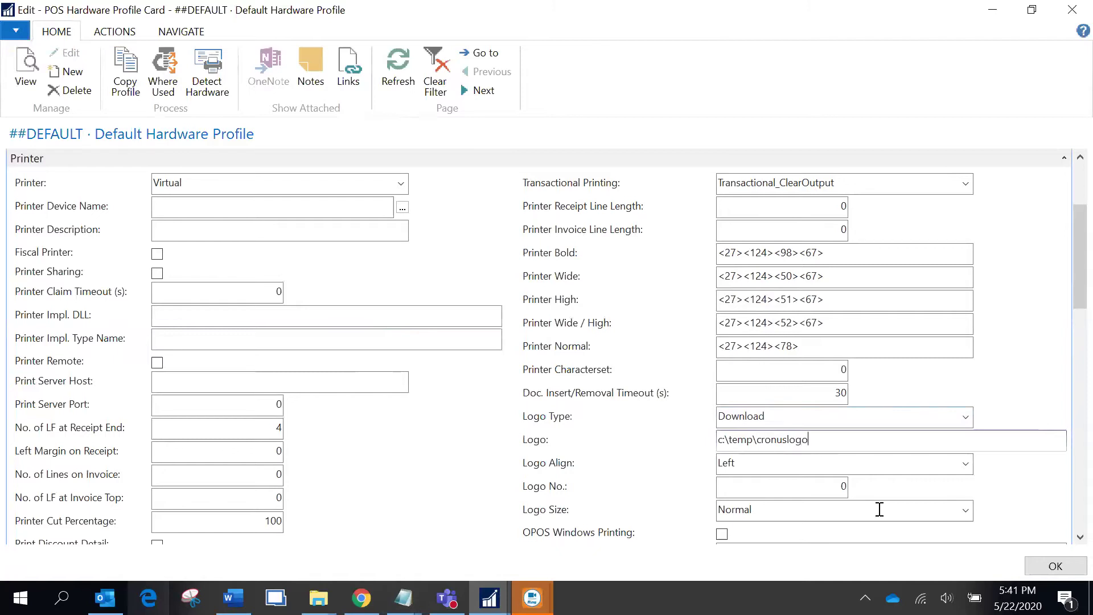
{"action": "type", "text": ".bmp"}
{"action": "key", "text": "Tab"}
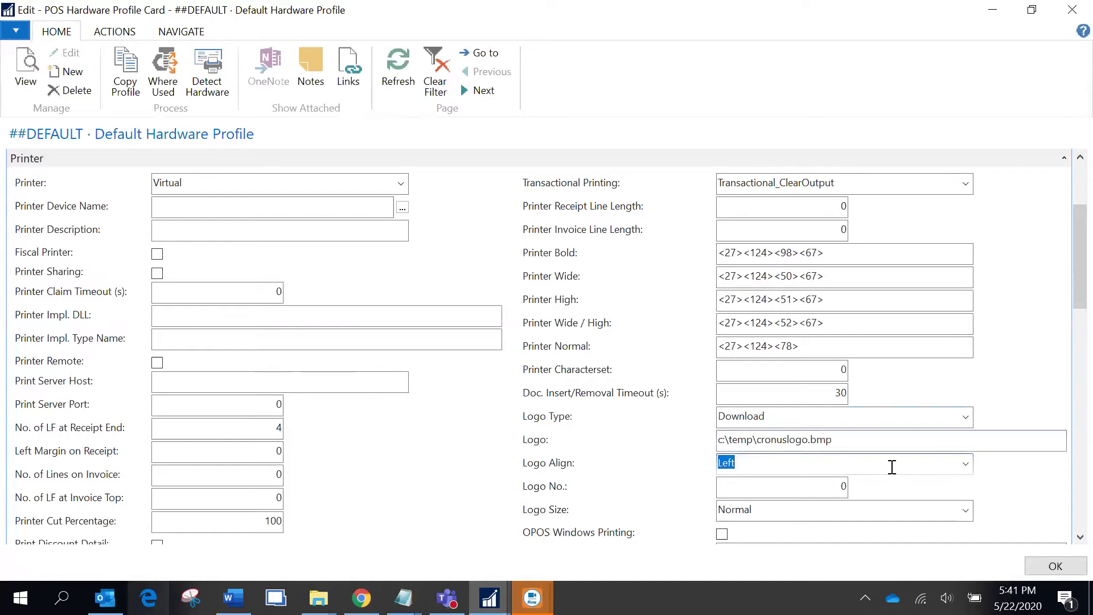
Center the logo, enter logo value 1, and save and close the hardware profile.
{"action": "left_click", "coordinate": [967, 464]}
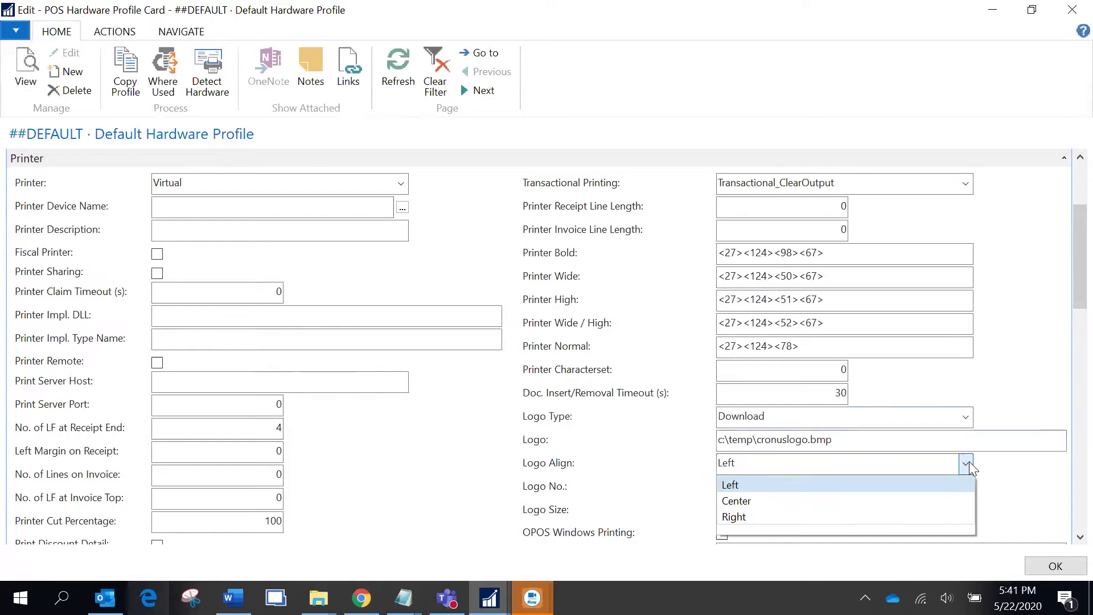
{"action": "left_click", "coordinate": [734, 501]}
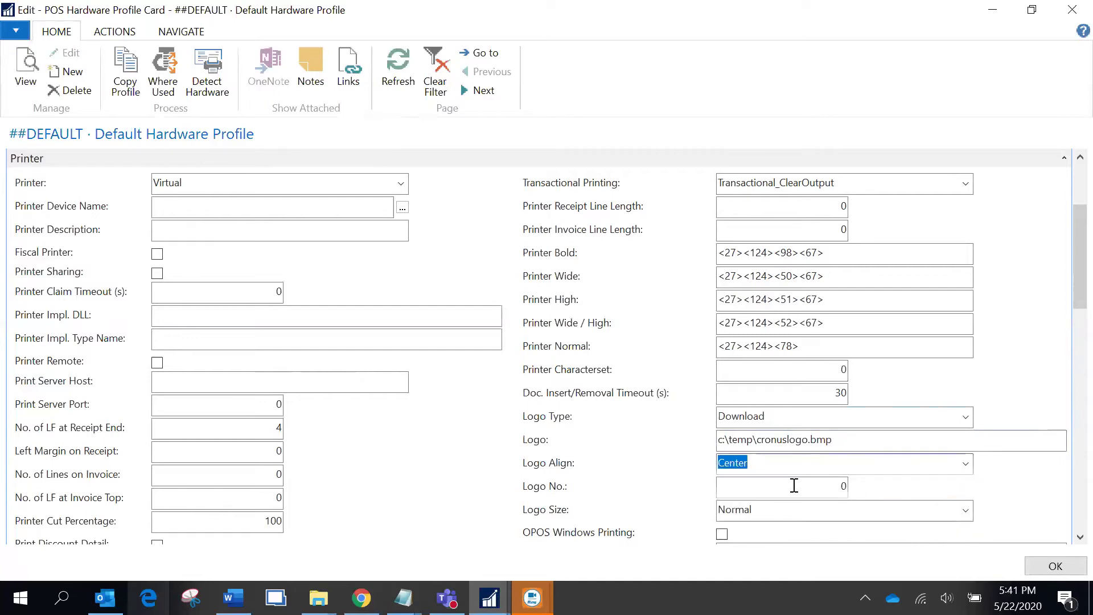
{"action": "right_click", "coordinate": [913, 490]}
{"action": "left_click", "coordinate": [978, 482]}
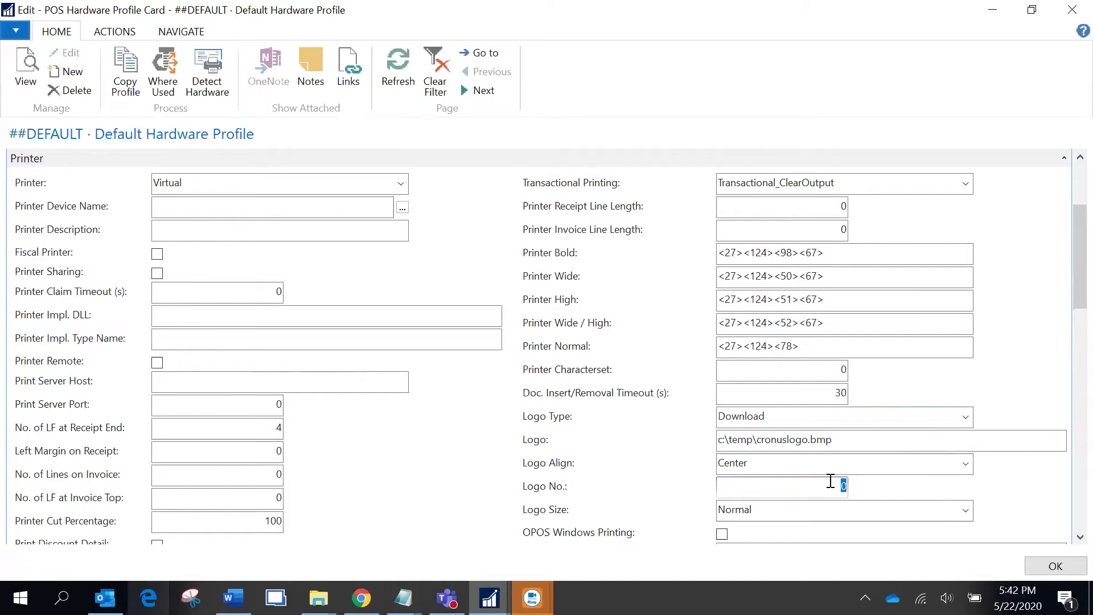
{"action": "type", "text": "1"}
{"action": "key", "text": "Tab"}
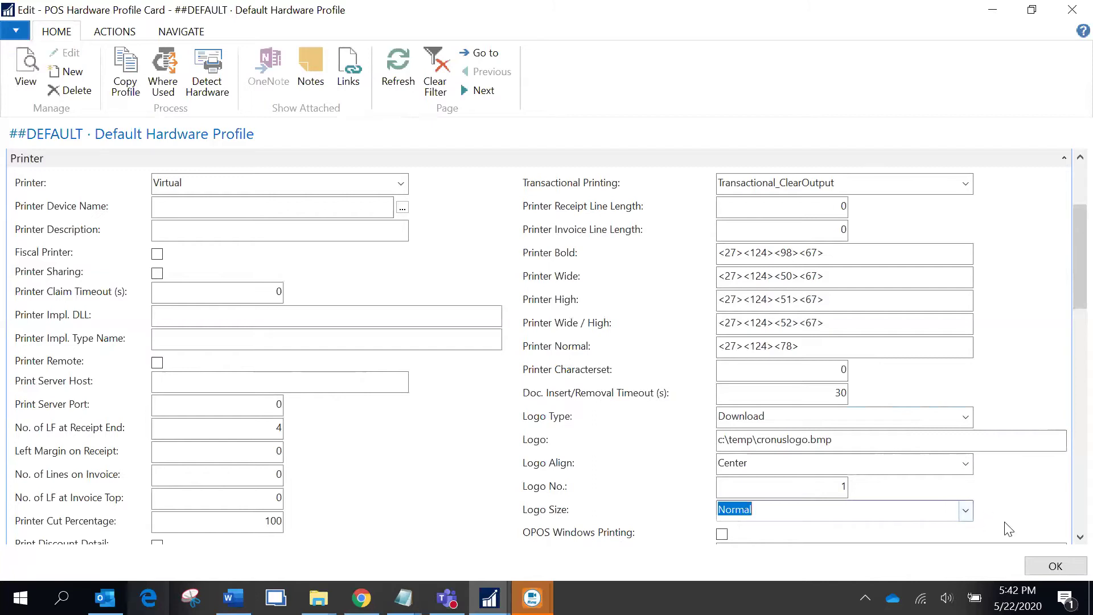
{"action": "left_click", "coordinate": [1039, 565]}
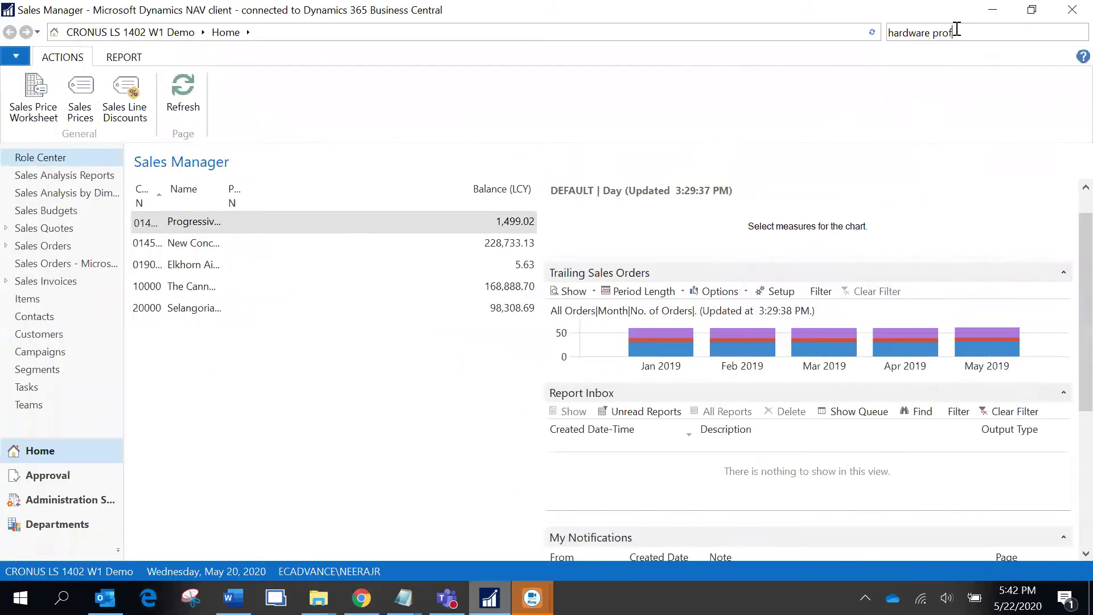
{"action": "left_click", "coordinate": [956, 30]}
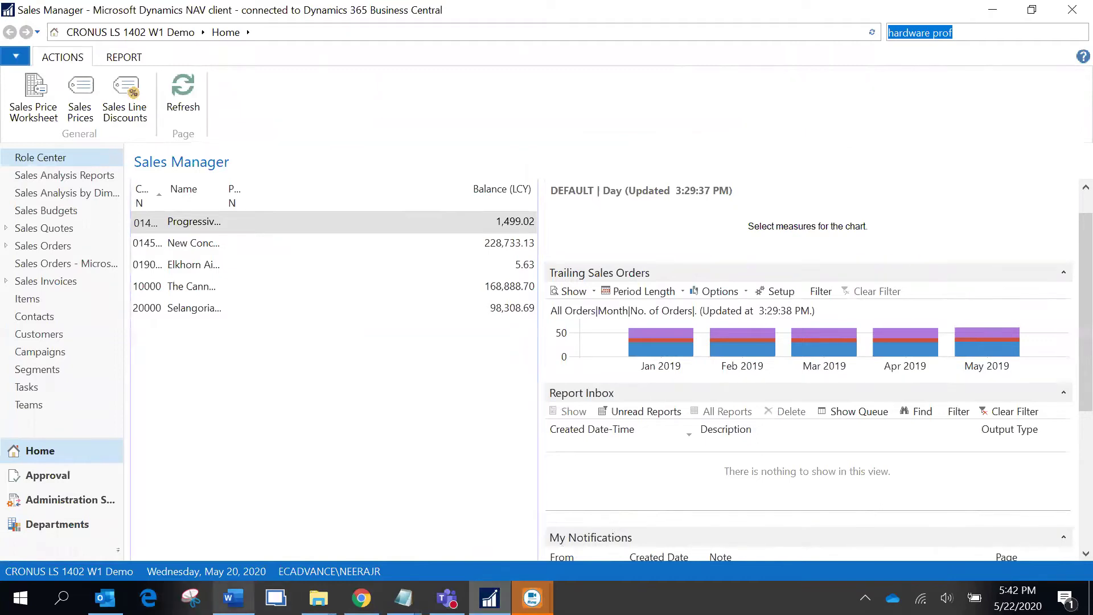
Check the enhancements list in Word, then open terminal P0003 from the POS Terminals list.
{"action": "left_click", "coordinate": [233, 598]}
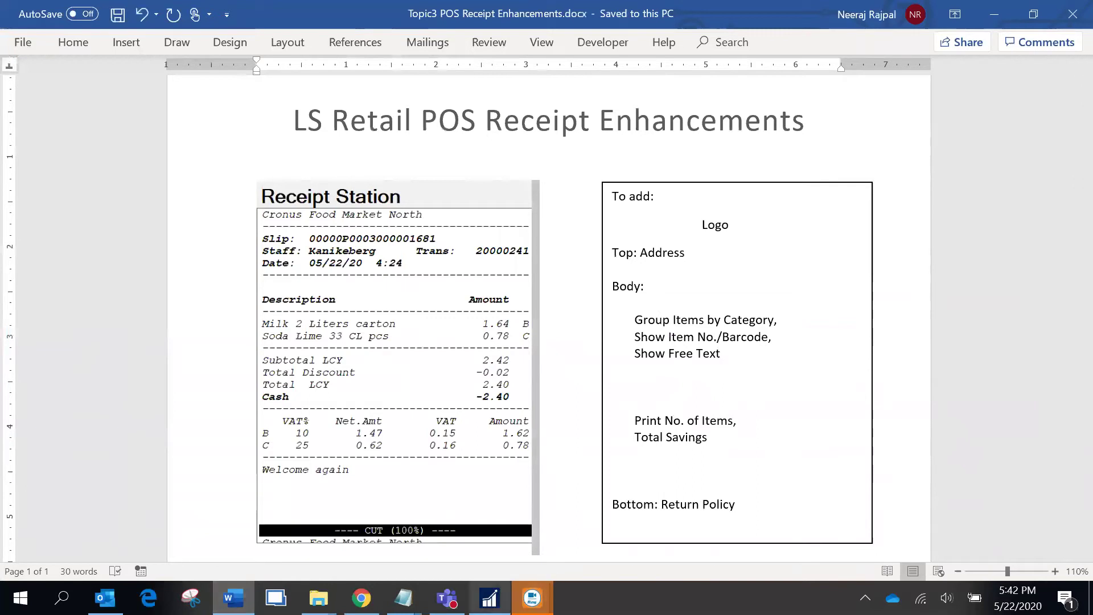
{"action": "left_click", "coordinate": [489, 597]}
{"action": "left_click", "coordinate": [900, 32]}
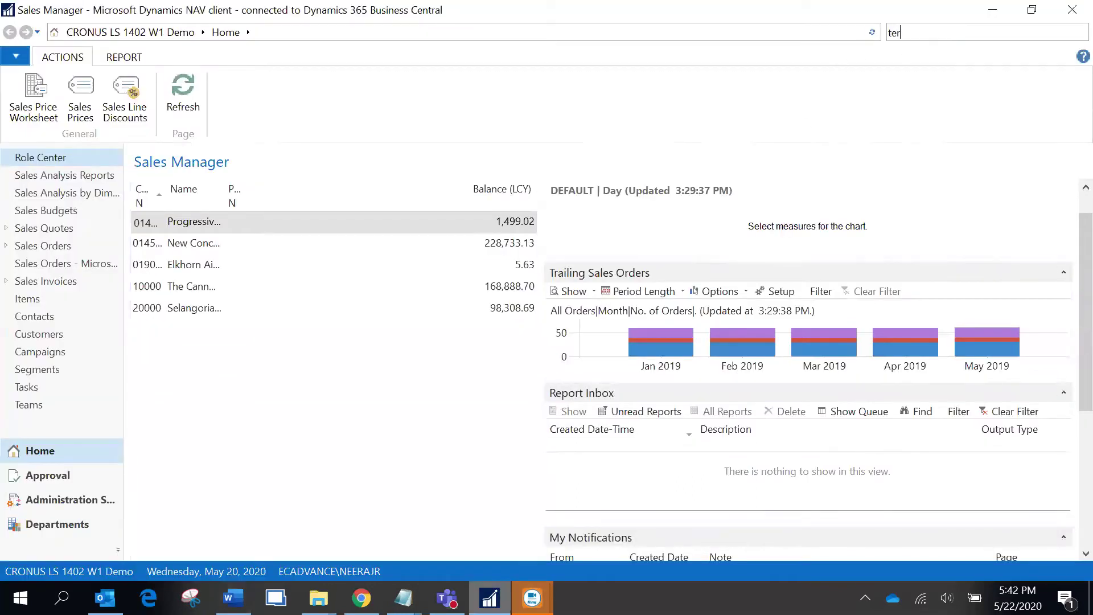
{"action": "type", "text": "minals"}
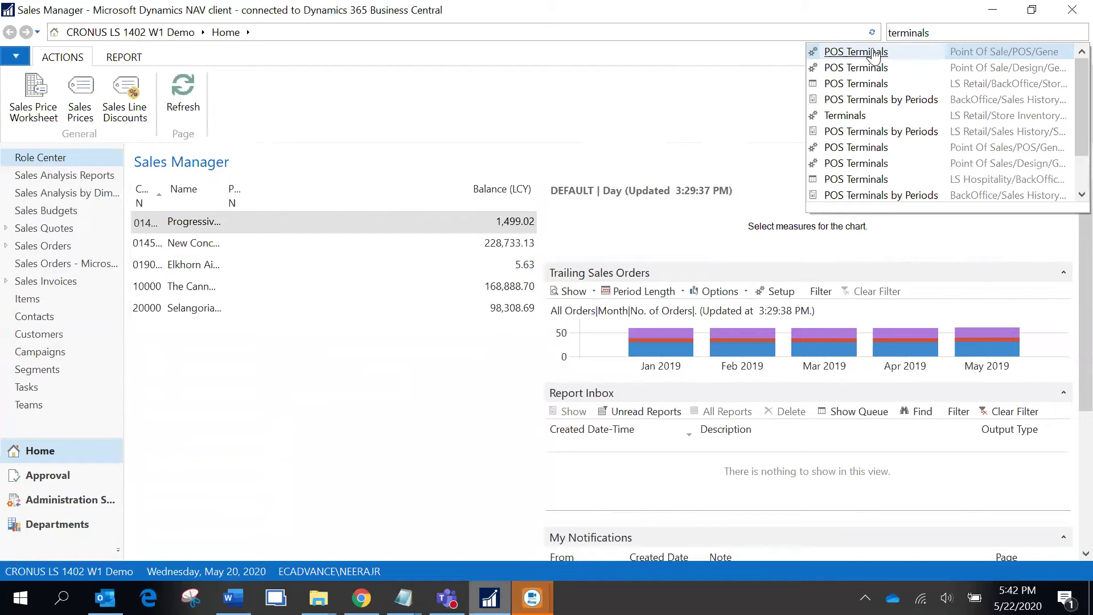
{"action": "left_click", "coordinate": [855, 51]}
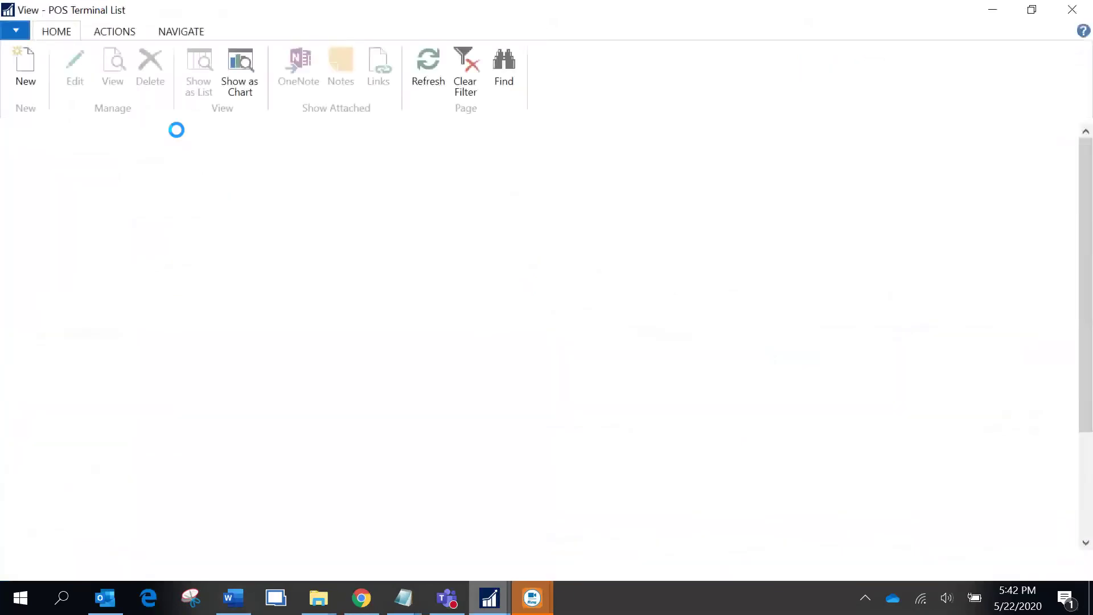
{"action": "left_click", "coordinate": [48, 262]}
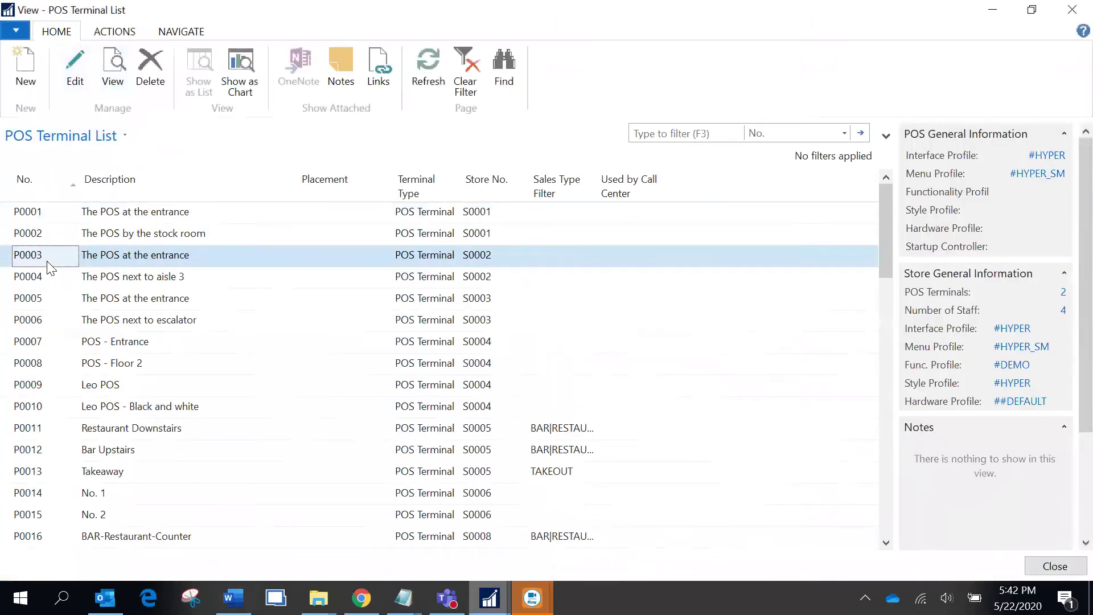
{"action": "left_click", "coordinate": [89, 80]}
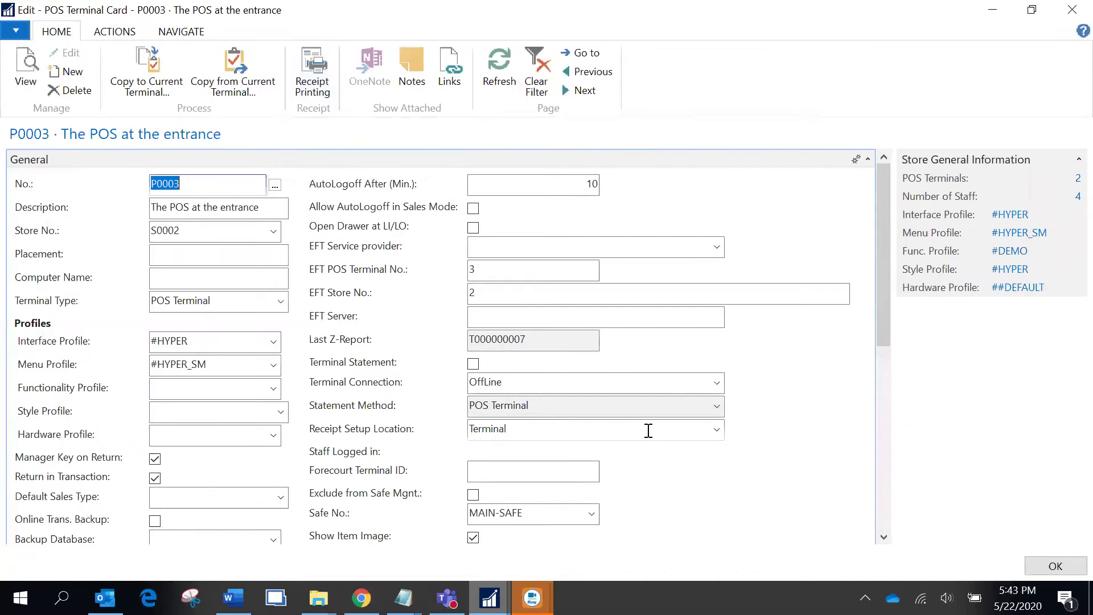
{"action": "left_click", "coordinate": [716, 429]}
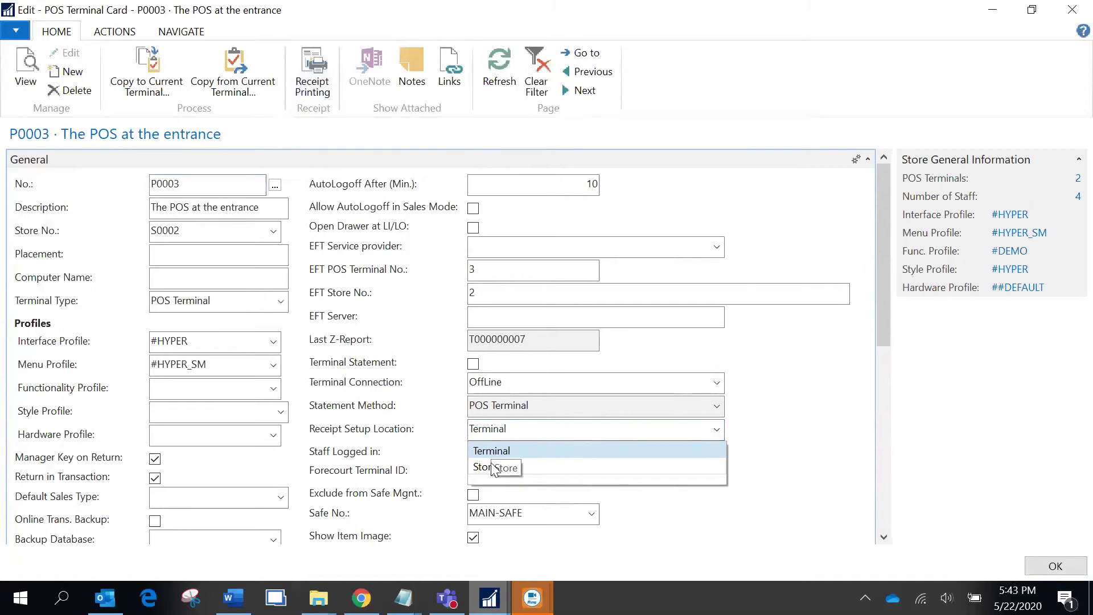
{"action": "left_click", "coordinate": [574, 240]}
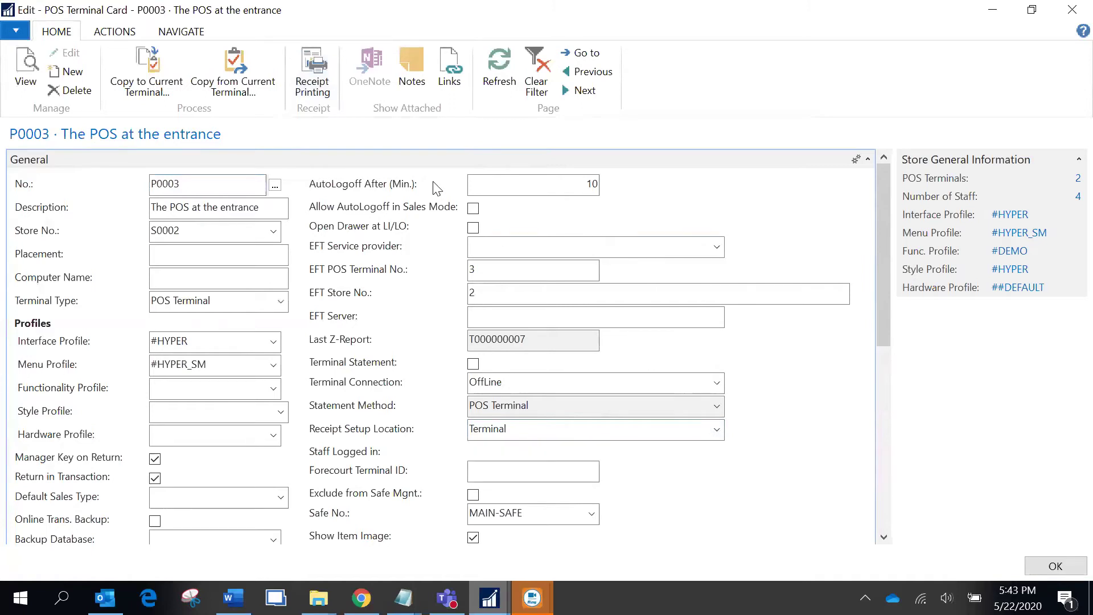
Add a 'Toronto, Canada' top receipt line and start a new bottom receipt line.
{"action": "left_click", "coordinate": [314, 77]}
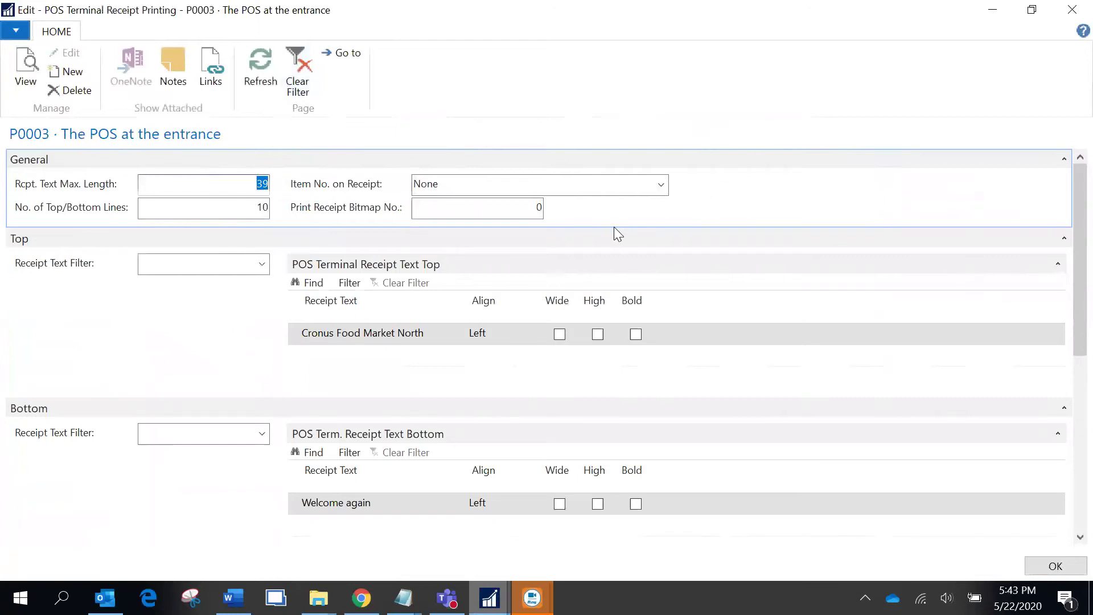
{"action": "left_click", "coordinate": [317, 355]}
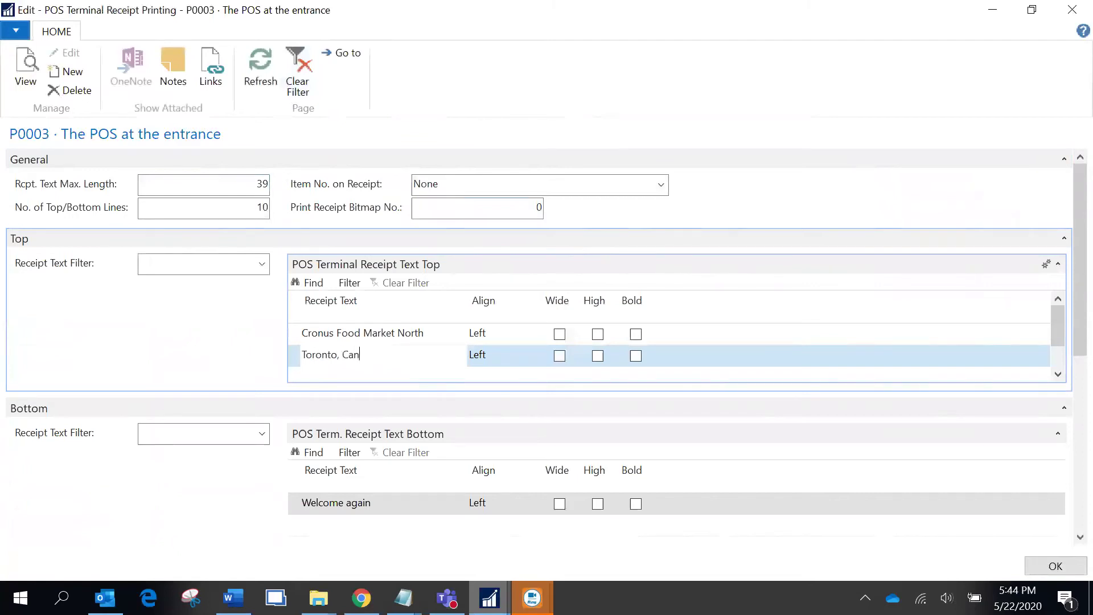
{"action": "key", "text": "Tab"}
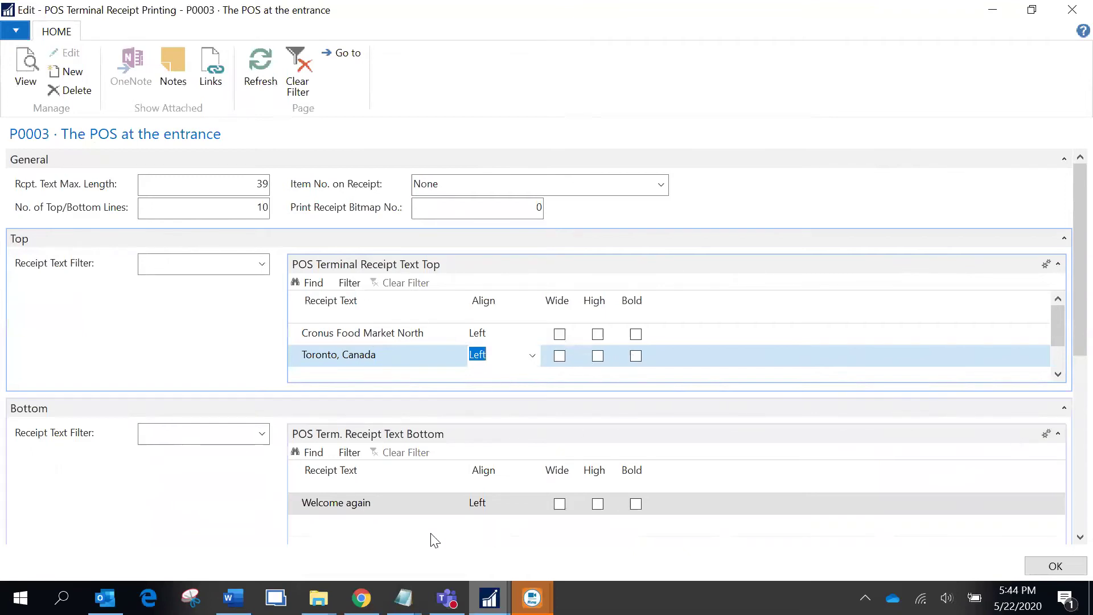
{"action": "left_click", "coordinate": [332, 534]}
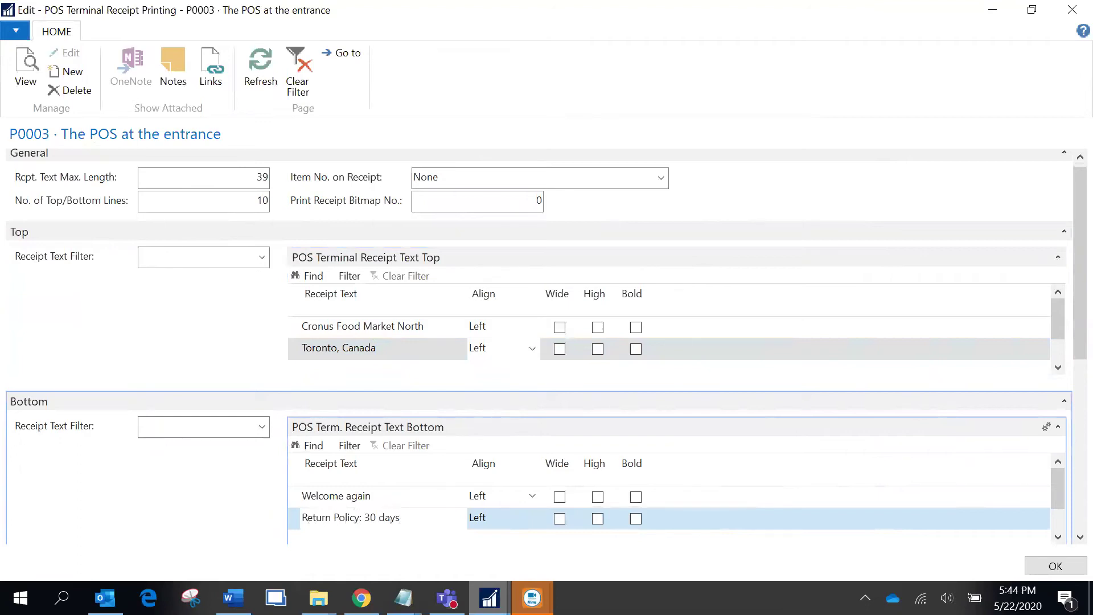
Keep the 'Return Policy: 30 days' line left-aligned and make it bold.
{"action": "key", "text": "Tab"}
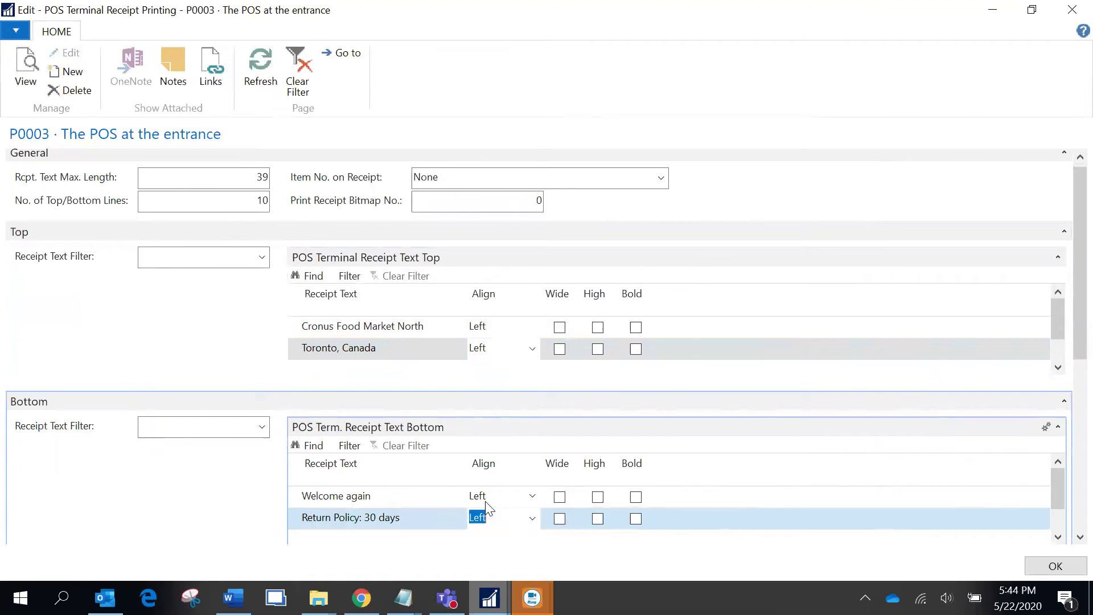
{"action": "left_click", "coordinate": [532, 519]}
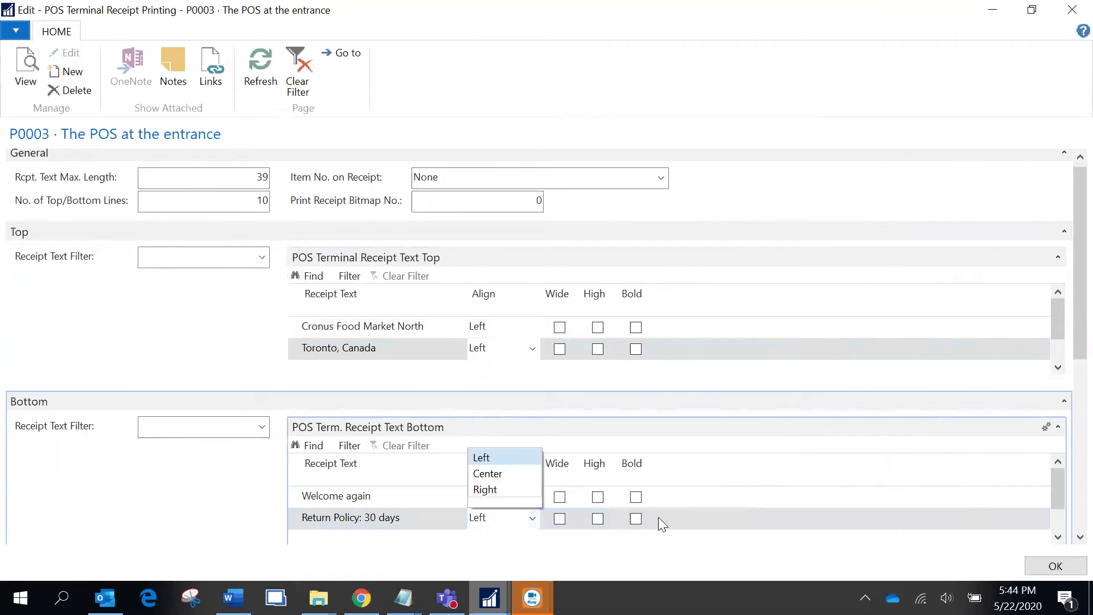
{"action": "left_click", "coordinate": [613, 515]}
{"action": "left_click", "coordinate": [598, 518]}
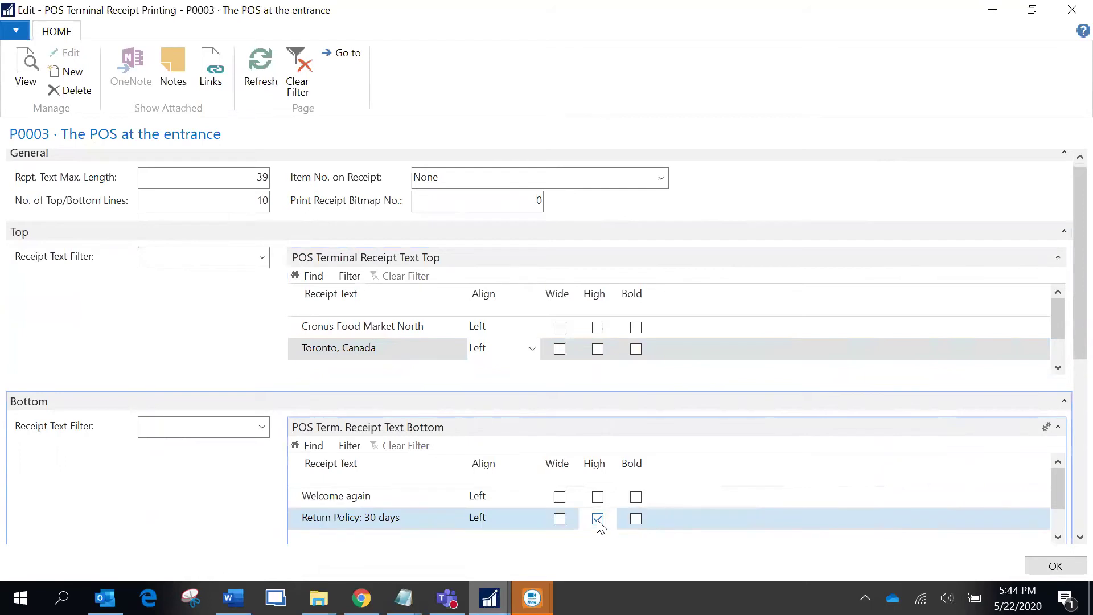
{"action": "left_click", "coordinate": [598, 518]}
{"action": "left_click", "coordinate": [636, 518]}
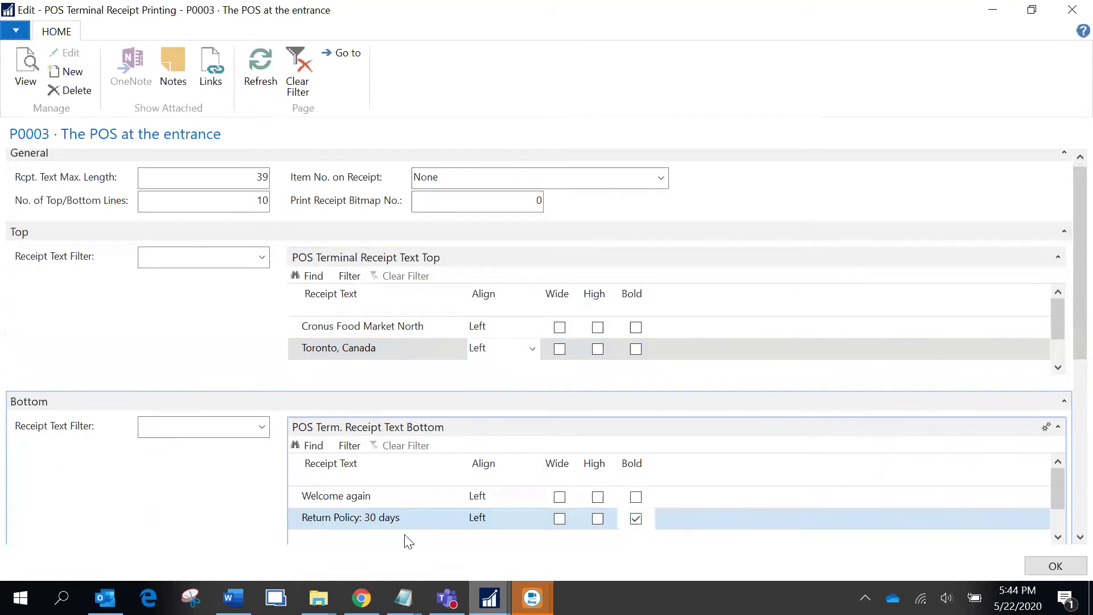
Add a bottom receipt line 'HST #'.
{"action": "left_click", "coordinate": [315, 540]}
{"action": "type", "text": "HST"}
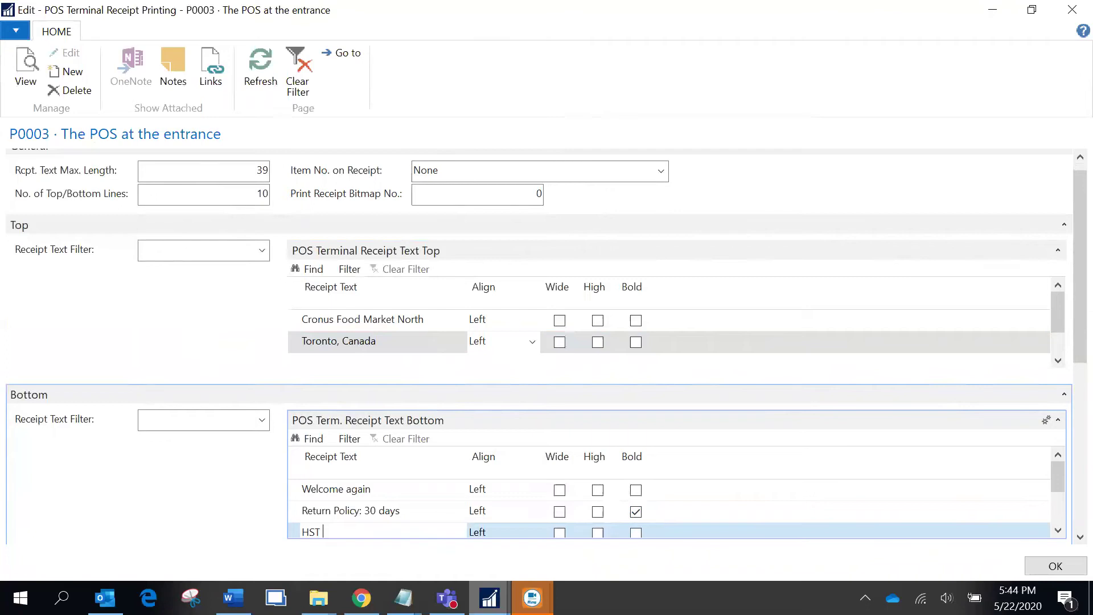
{"action": "type", "text": " #"}
{"action": "key", "text": "Tab"}
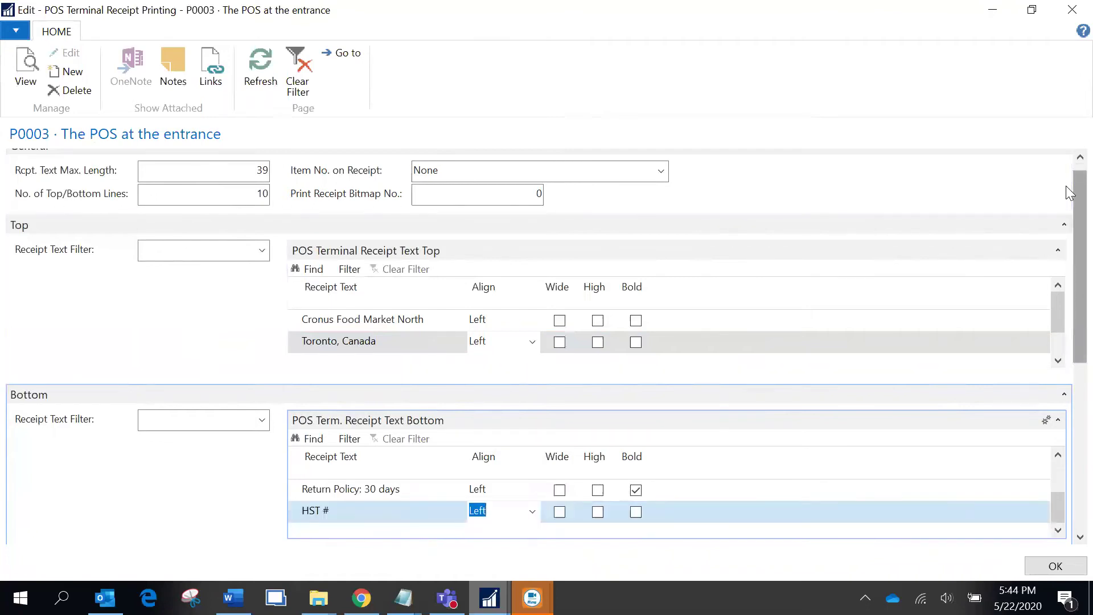
{"action": "scroll", "coordinate": [1069, 193], "scroll_direction": "up", "scroll_amount": 1}
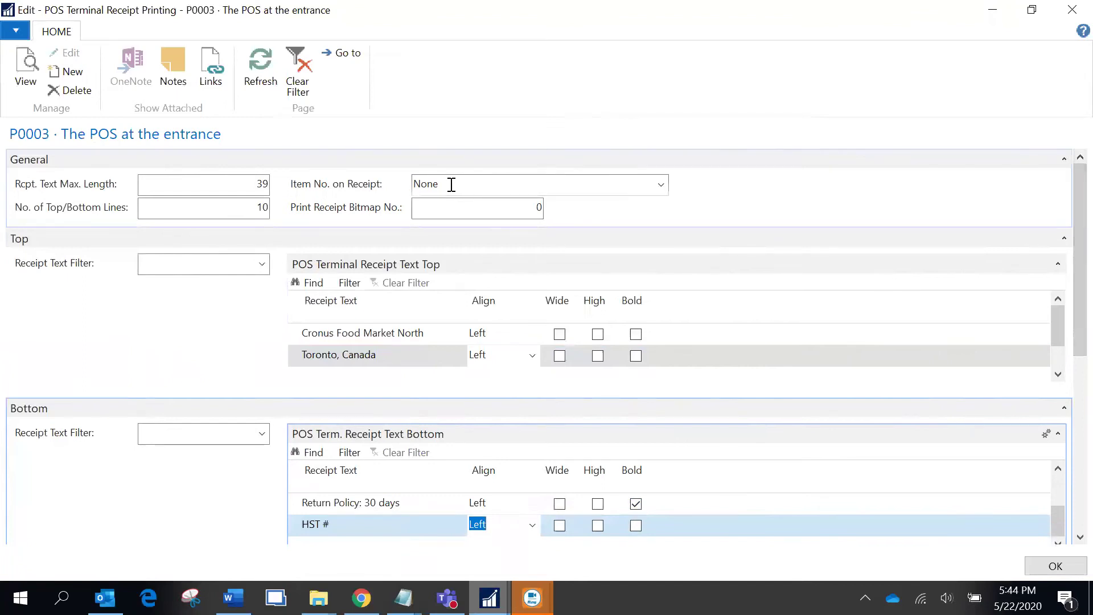
Print barcode and item number on receipt lines, then save and close receipt printing.
{"action": "left_click", "coordinate": [661, 184]}
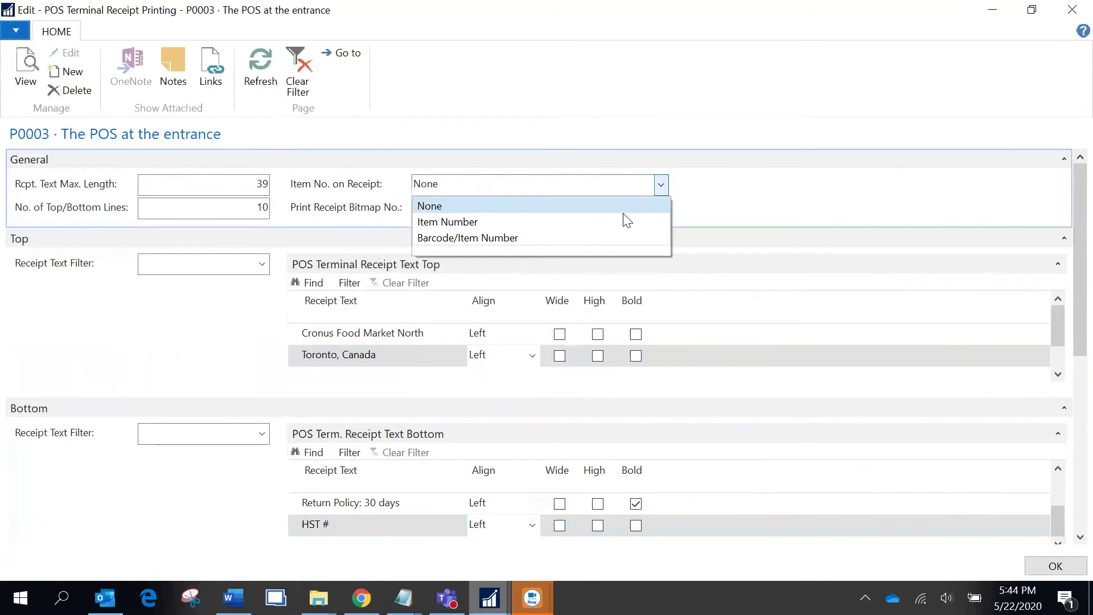
{"action": "left_click", "coordinate": [510, 240]}
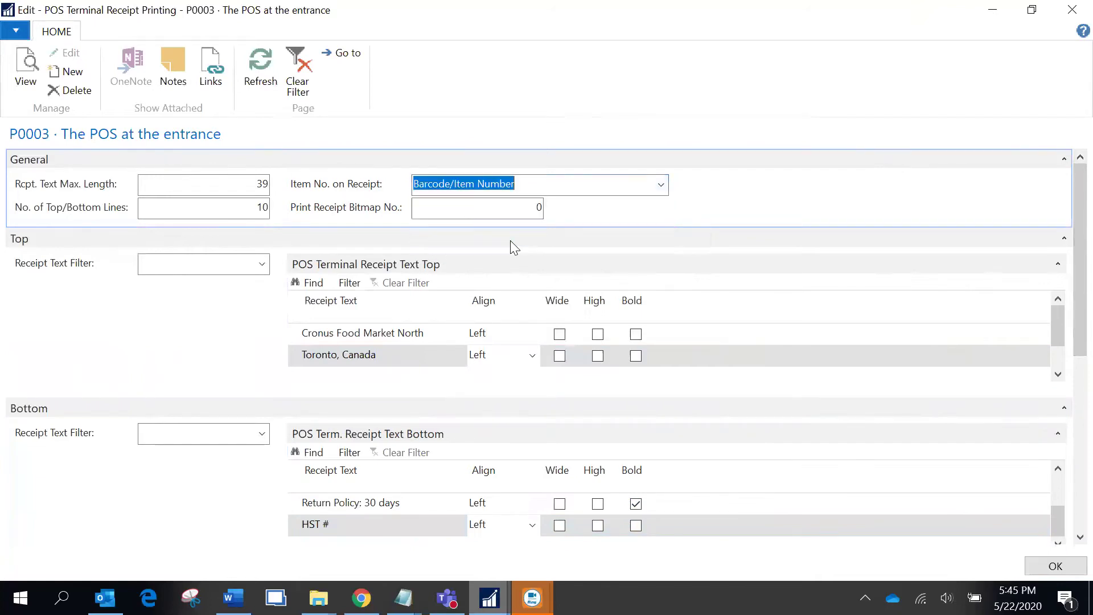
{"action": "key", "text": "Tab"}
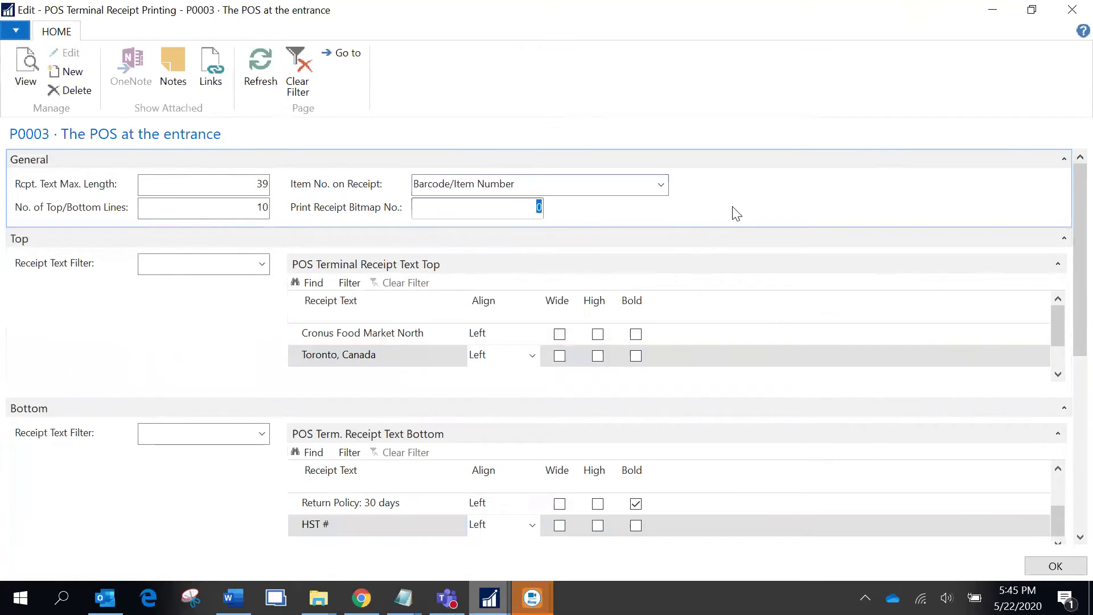
{"action": "key", "text": "Tab"}
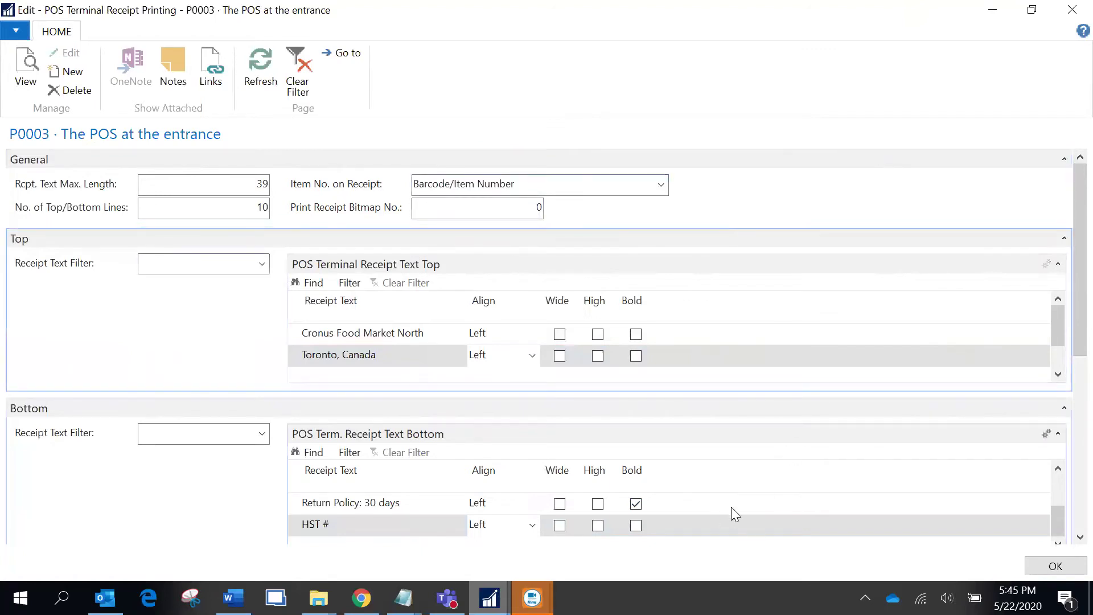
{"action": "left_click", "coordinate": [1051, 563]}
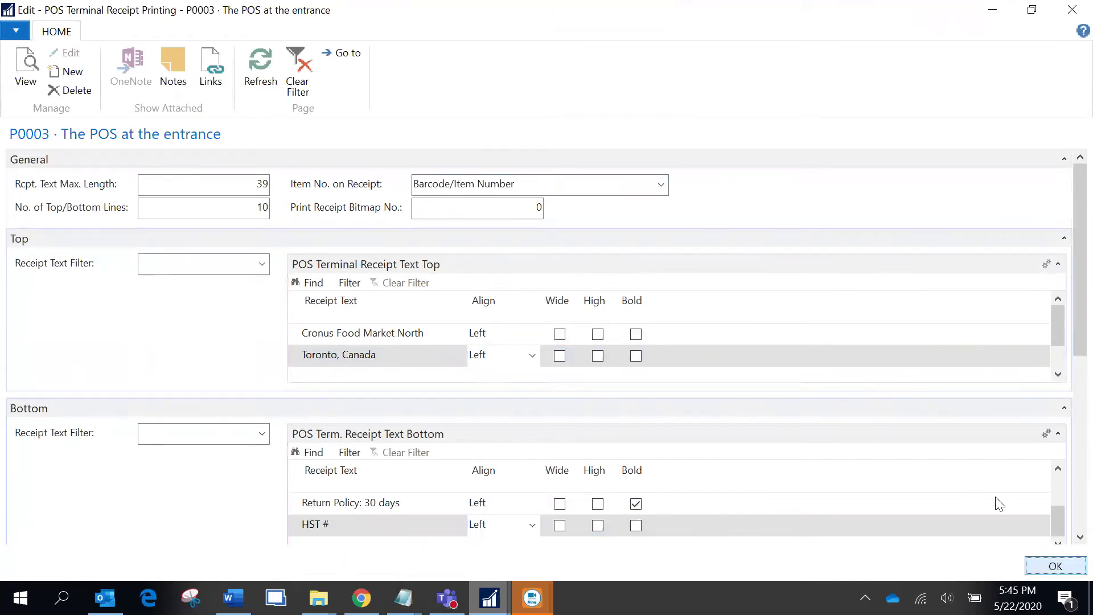
{"action": "left_click", "coordinate": [1054, 564]}
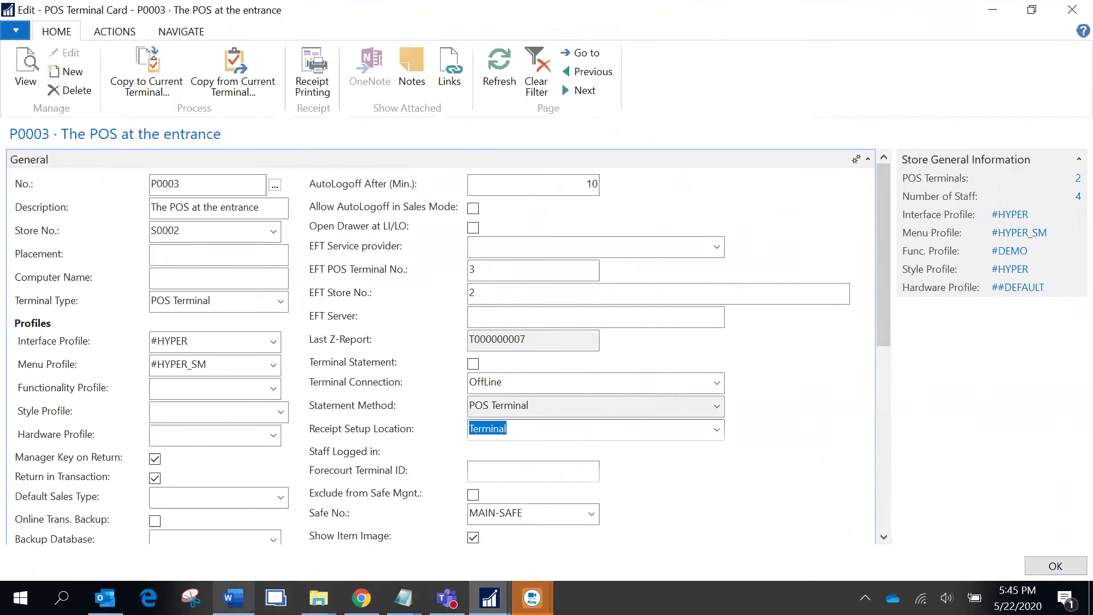
Tick Print Number of Items and Print Total Savings, keeping Sales Slip as Print.
{"action": "left_click_drag", "start_coordinate": [888, 205], "coordinate": [883, 411]}
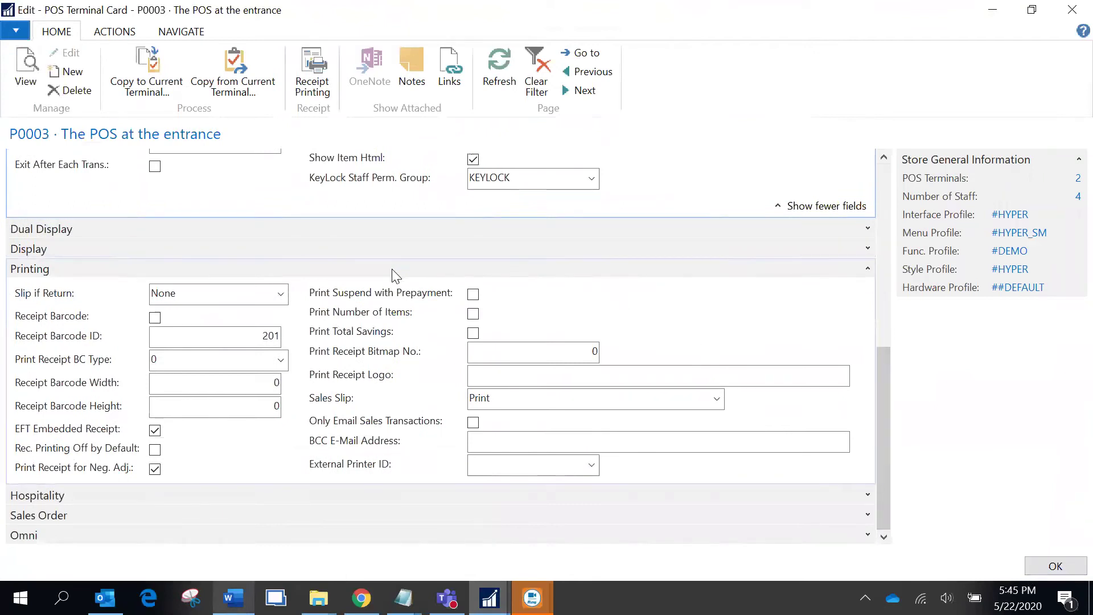
{"action": "left_click", "coordinate": [473, 313]}
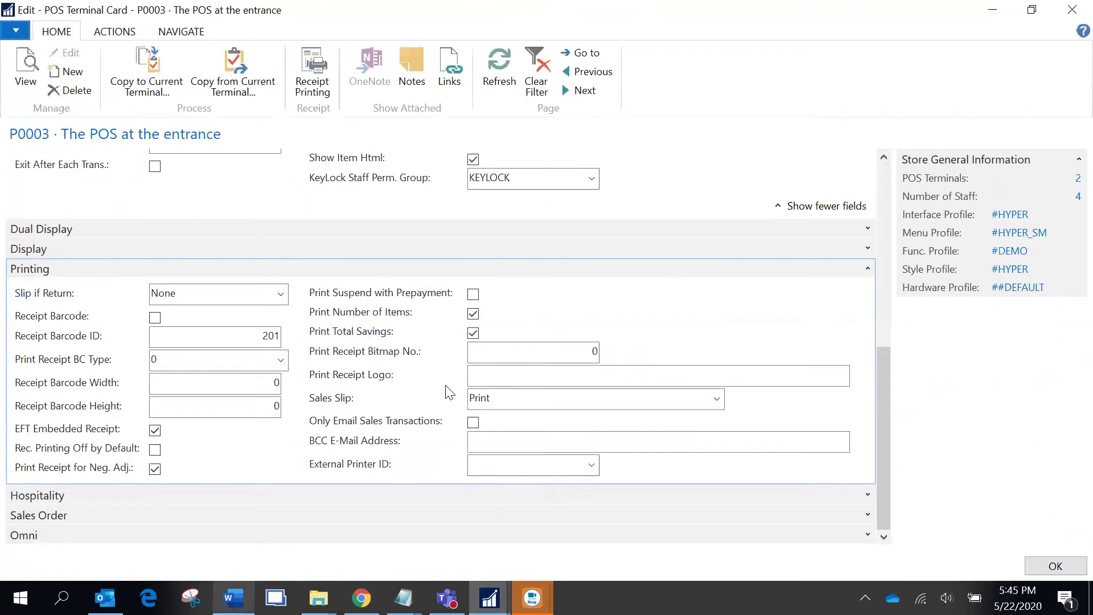
{"action": "left_click", "coordinate": [473, 331]}
{"action": "left_click", "coordinate": [717, 399]}
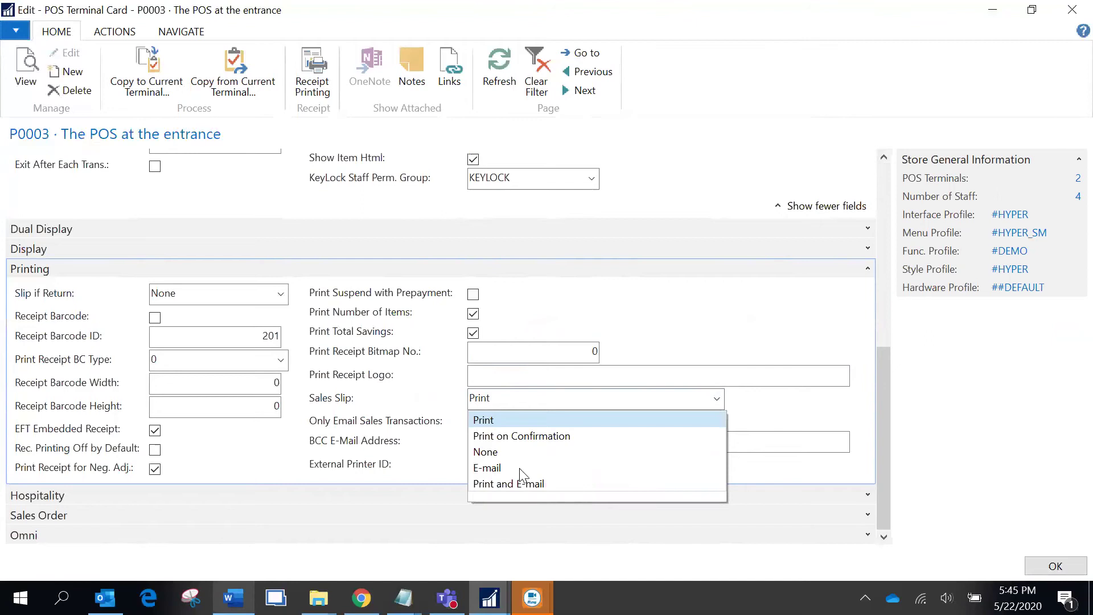
{"action": "left_click", "coordinate": [786, 412]}
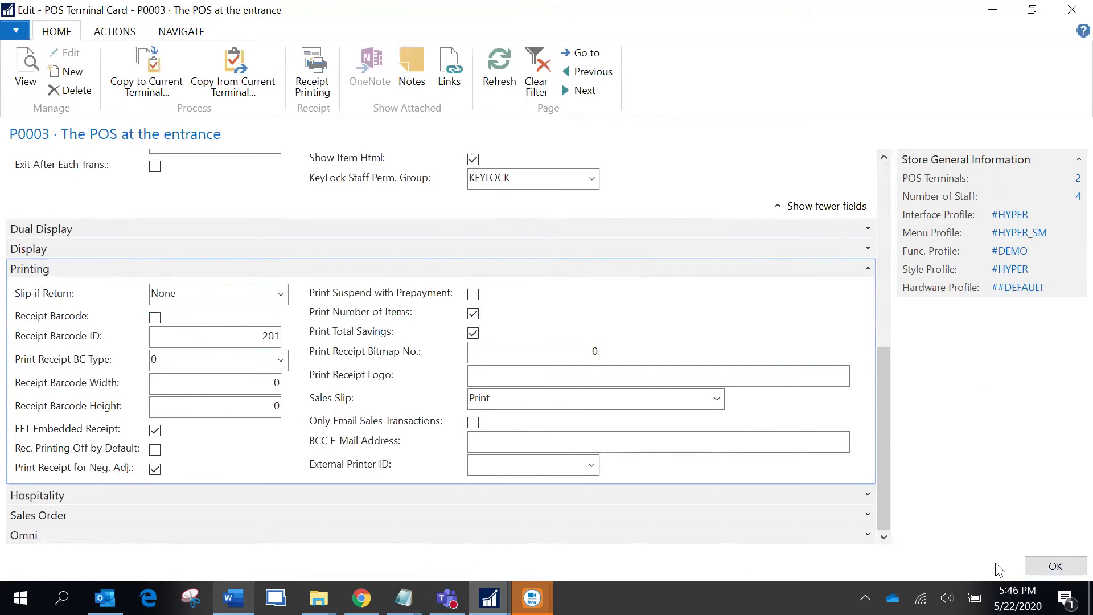
Close the terminal card and list, and open POS Functionality Profiles via 'function pr'.
{"action": "left_click", "coordinate": [1030, 567]}
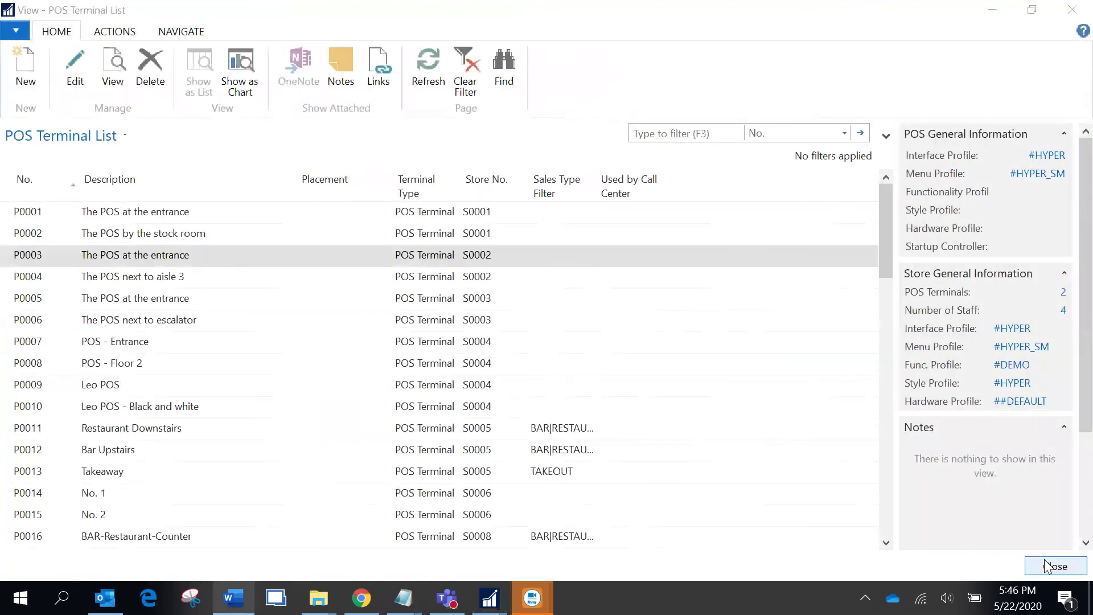
{"action": "left_click", "coordinate": [1046, 565]}
{"action": "left_click", "coordinate": [929, 33]}
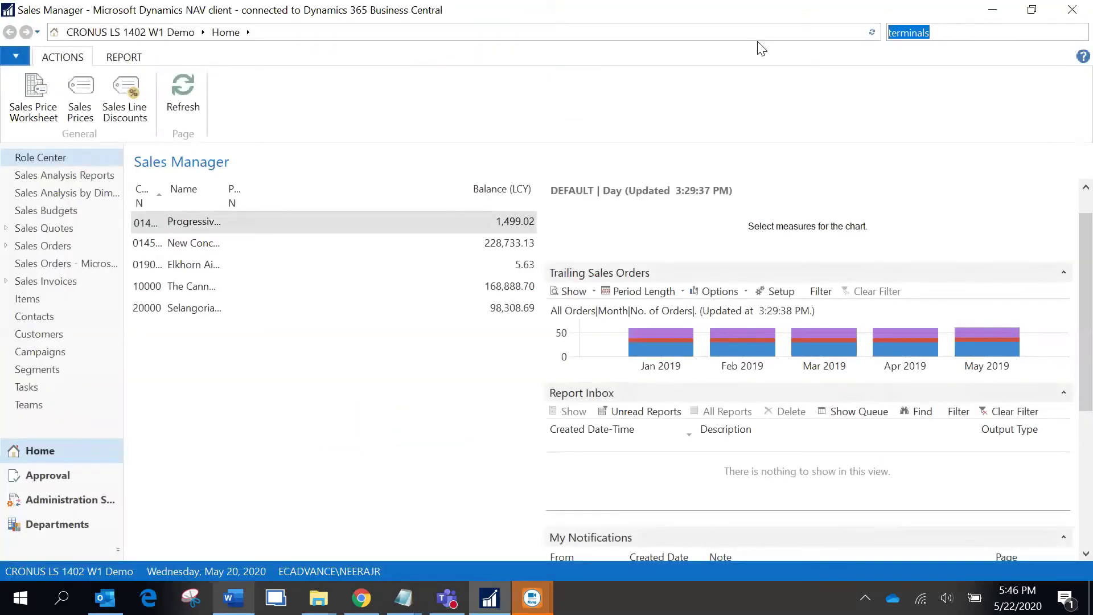
{"action": "type", "text": "function prof"}
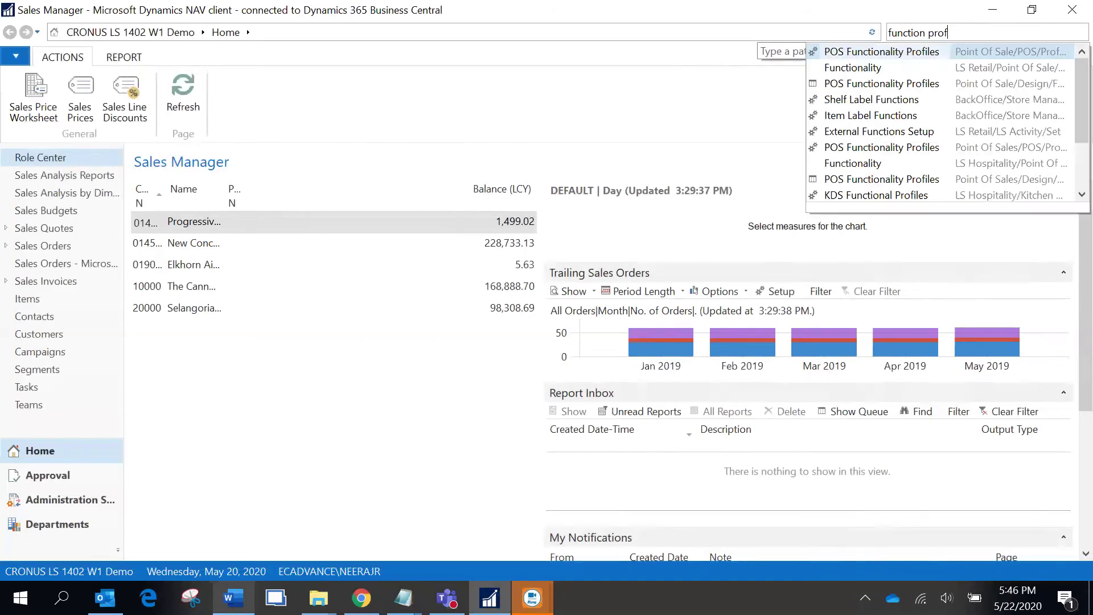
{"action": "key", "text": "Return"}
In #DEMO, turn on Receipt Printing by Category and Print Free Text, then save.
{"action": "left_click", "coordinate": [58, 235]}
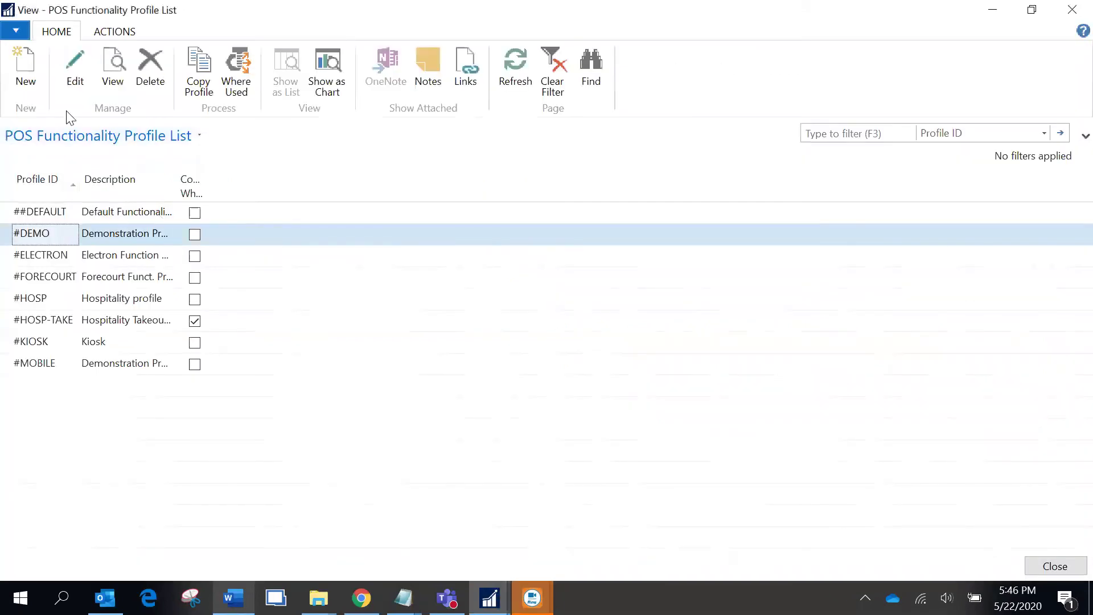
{"action": "left_click", "coordinate": [83, 74]}
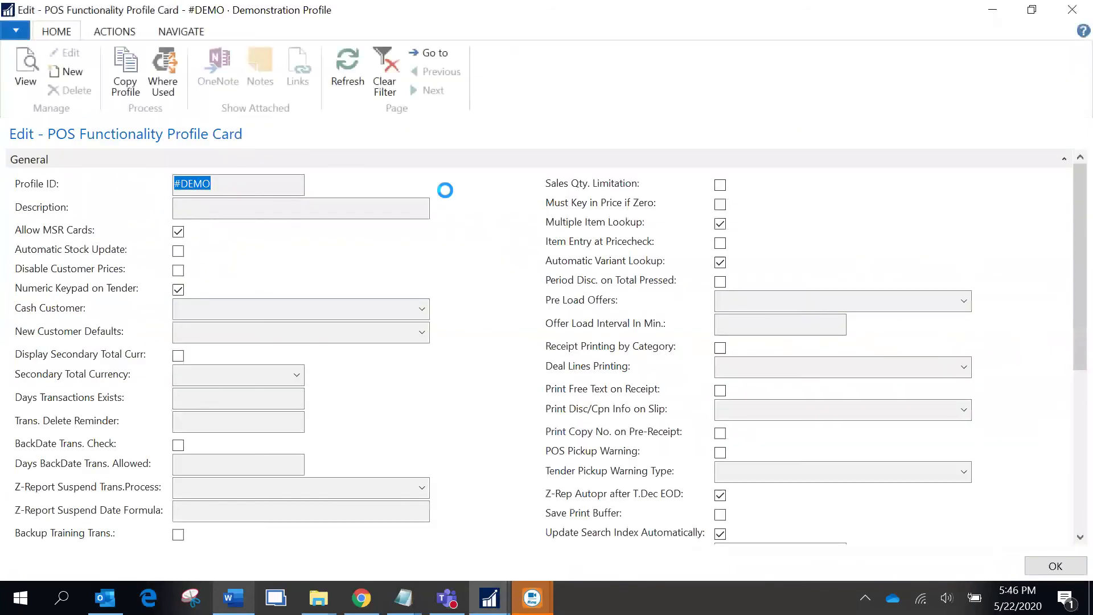
{"action": "left_click", "coordinate": [1065, 160]}
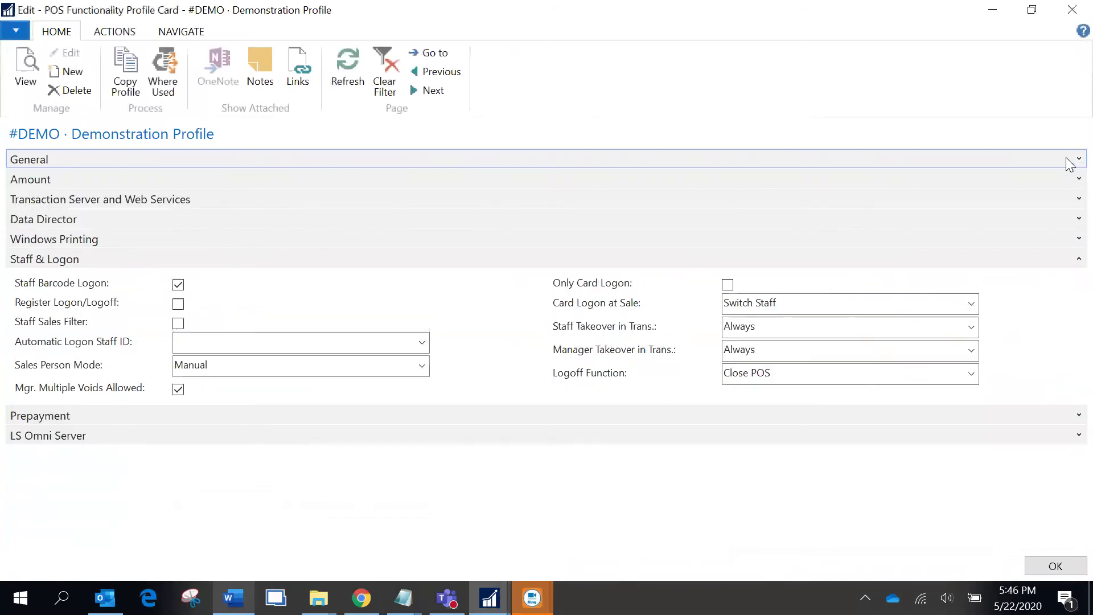
{"action": "left_click", "coordinate": [1069, 160]}
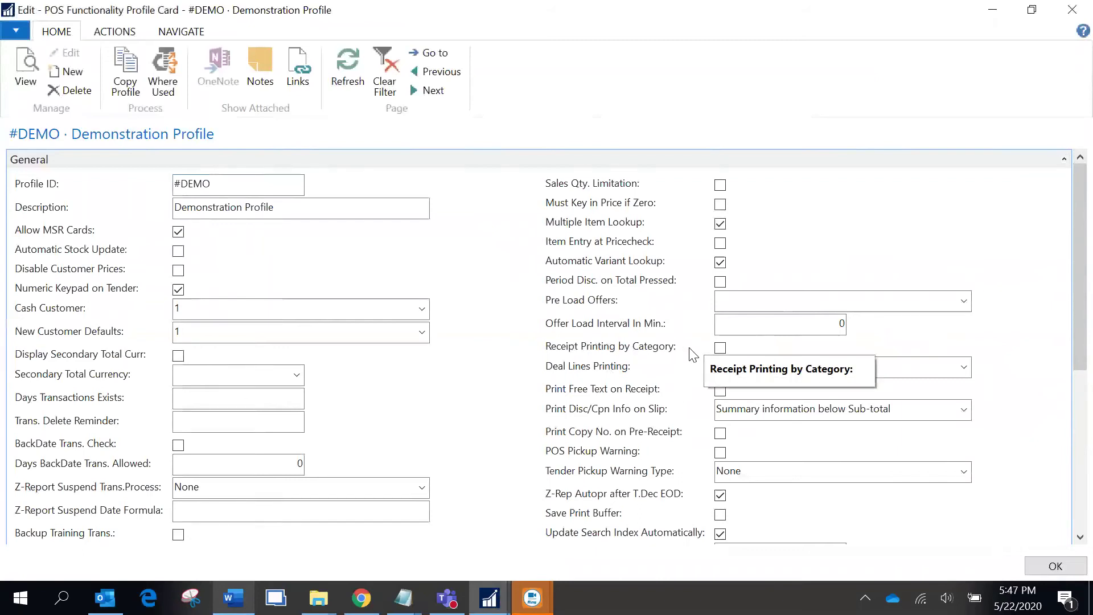
{"action": "left_click", "coordinate": [720, 348]}
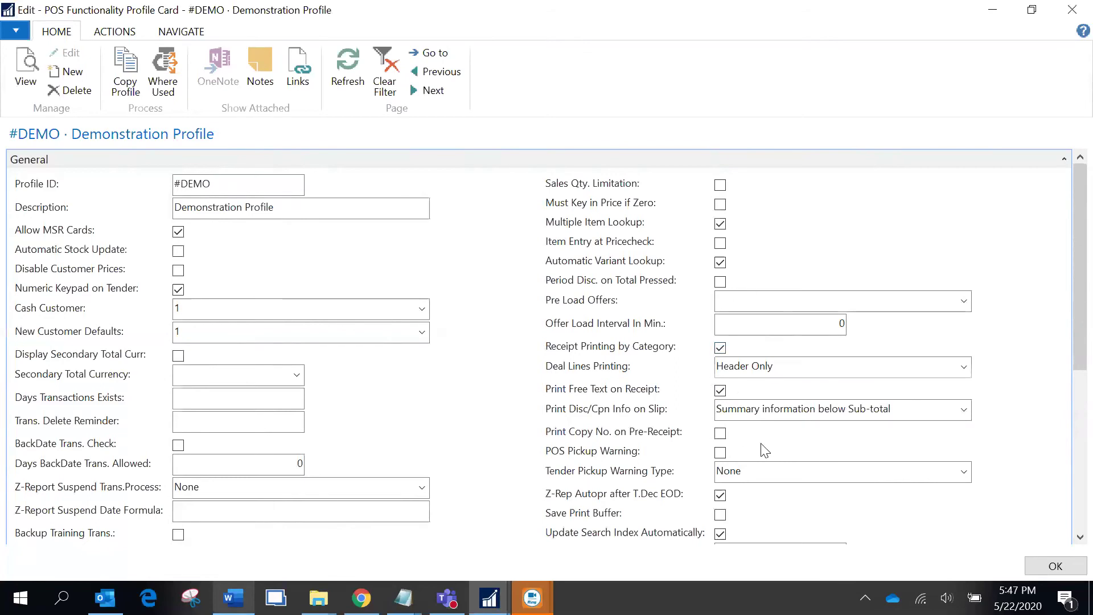
{"action": "left_click", "coordinate": [1046, 569]}
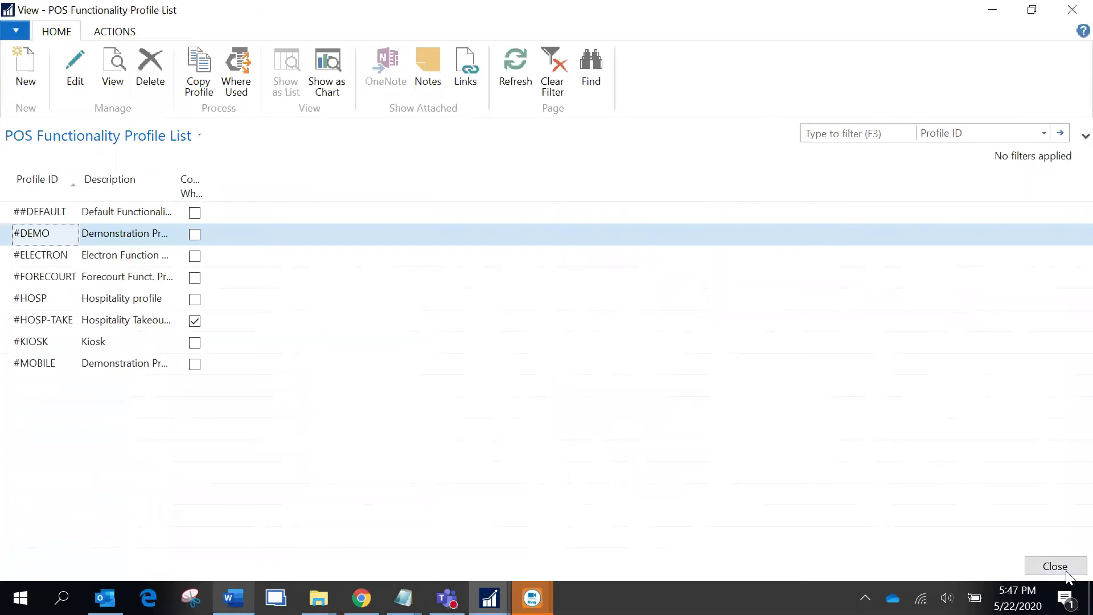
Close the functionality profile list and return to the POS Receipt Enhancements document in Word.
{"action": "left_click", "coordinate": [1055, 566]}
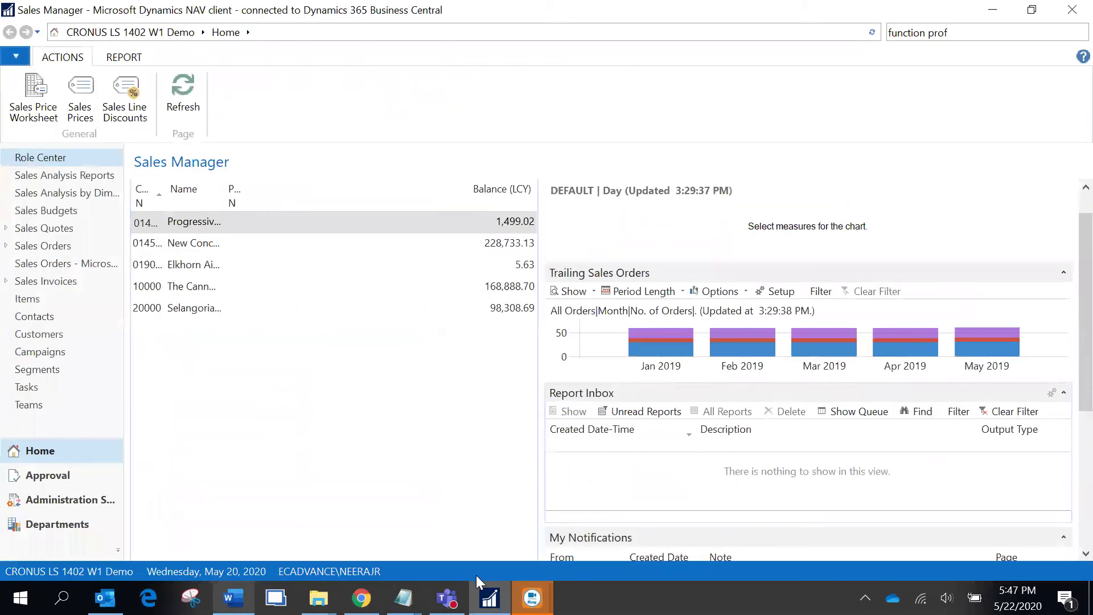
{"action": "left_click", "coordinate": [233, 598]}
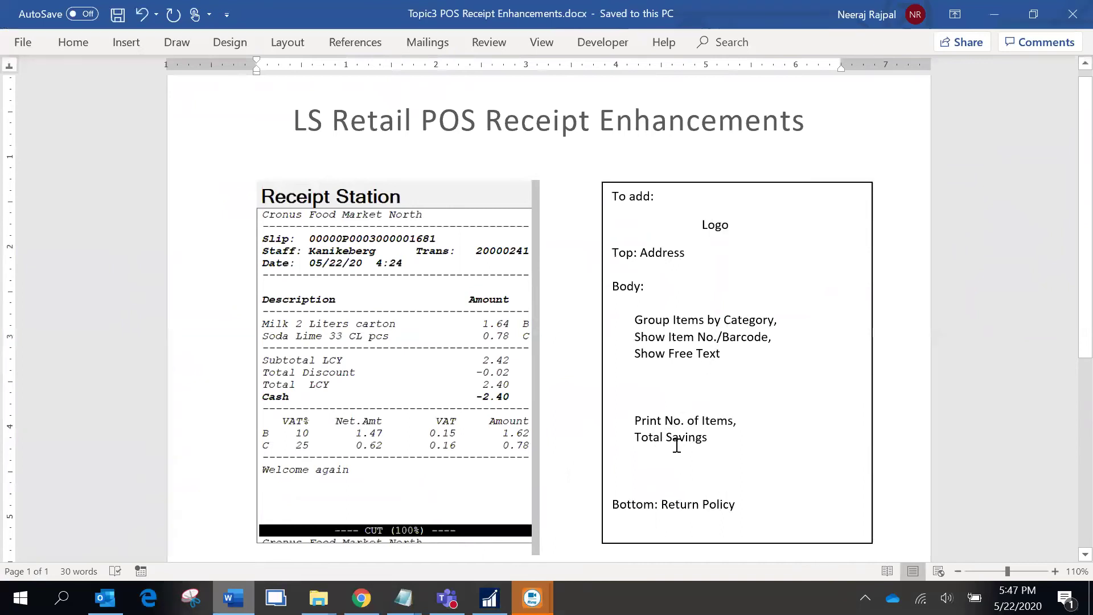
Launch the Windows POS from Dynamics NAV's search using 'run'.
{"action": "left_click", "coordinate": [489, 598]}
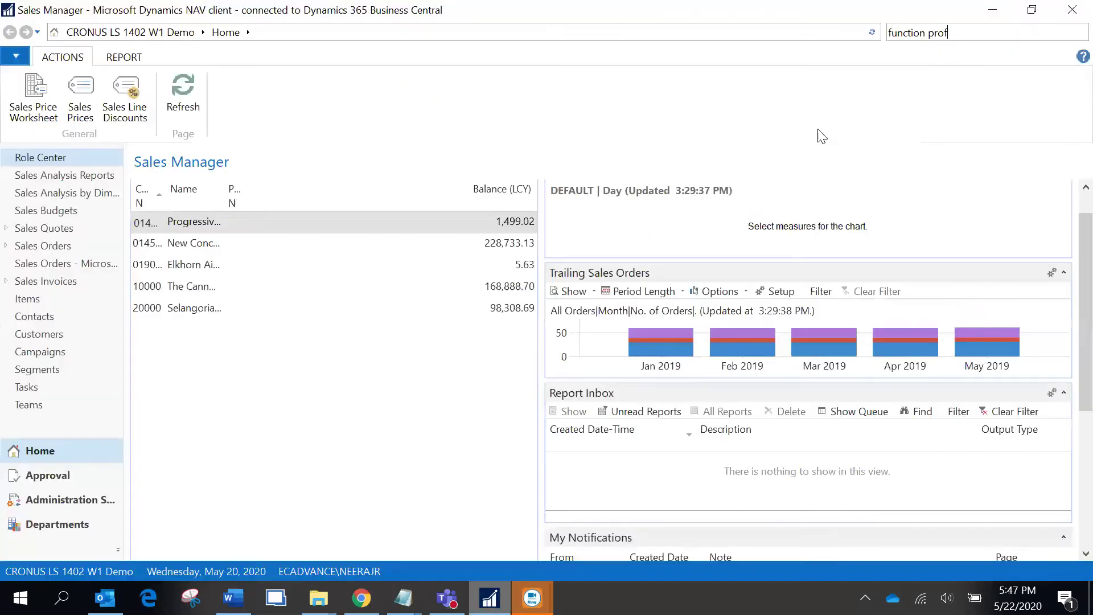
{"action": "key", "text": "ctrl+F3"}
{"action": "type", "text": "run"}
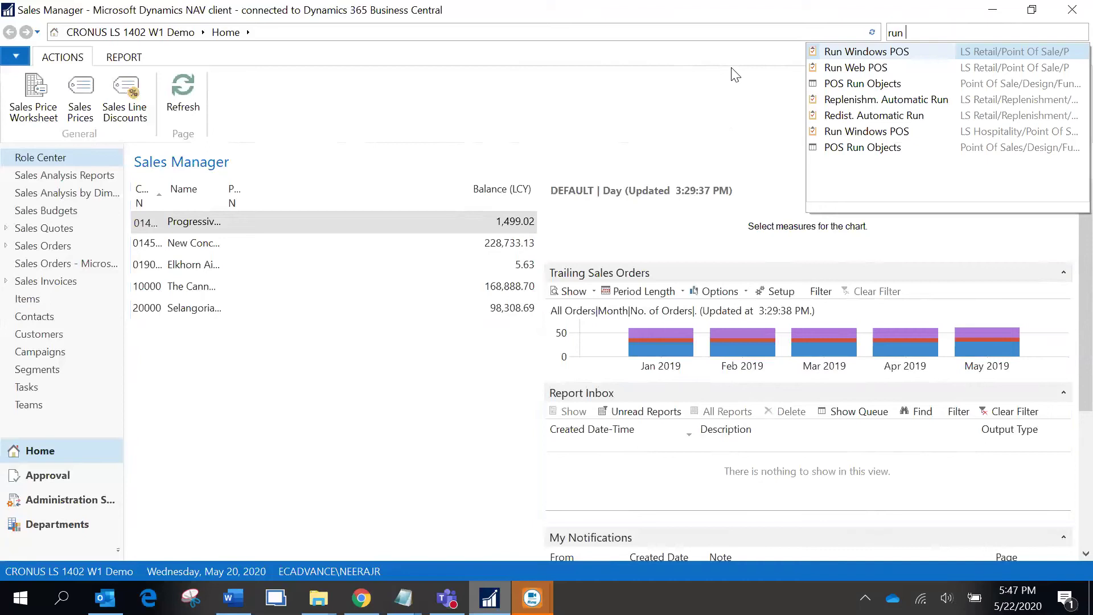
{"action": "left_click", "coordinate": [836, 52]}
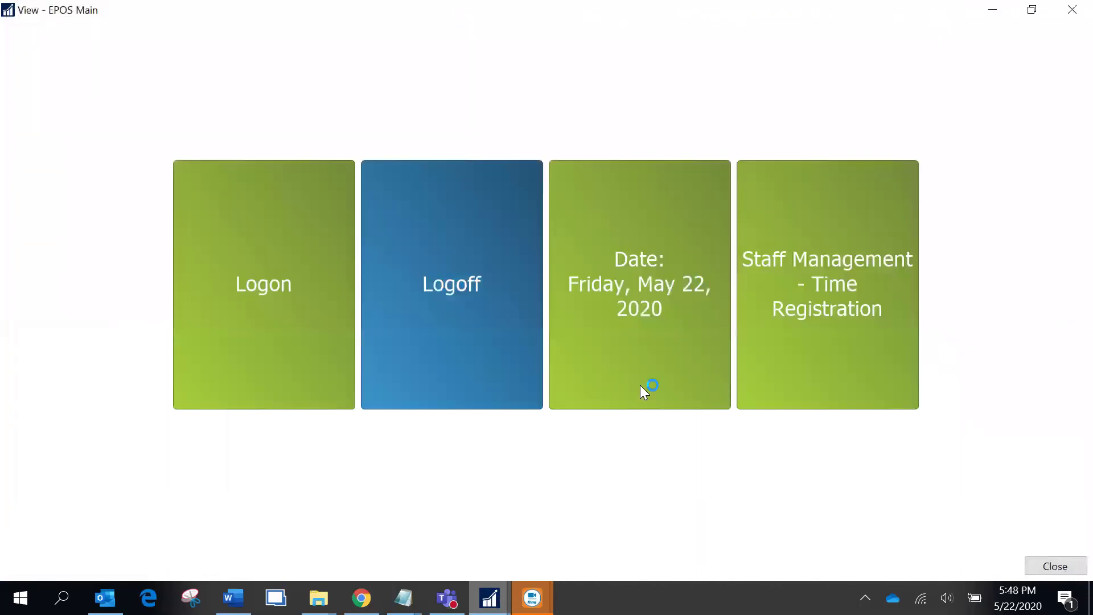
Log on as the demo staff member and start a new sales transaction.
{"action": "left_click", "coordinate": [277, 302]}
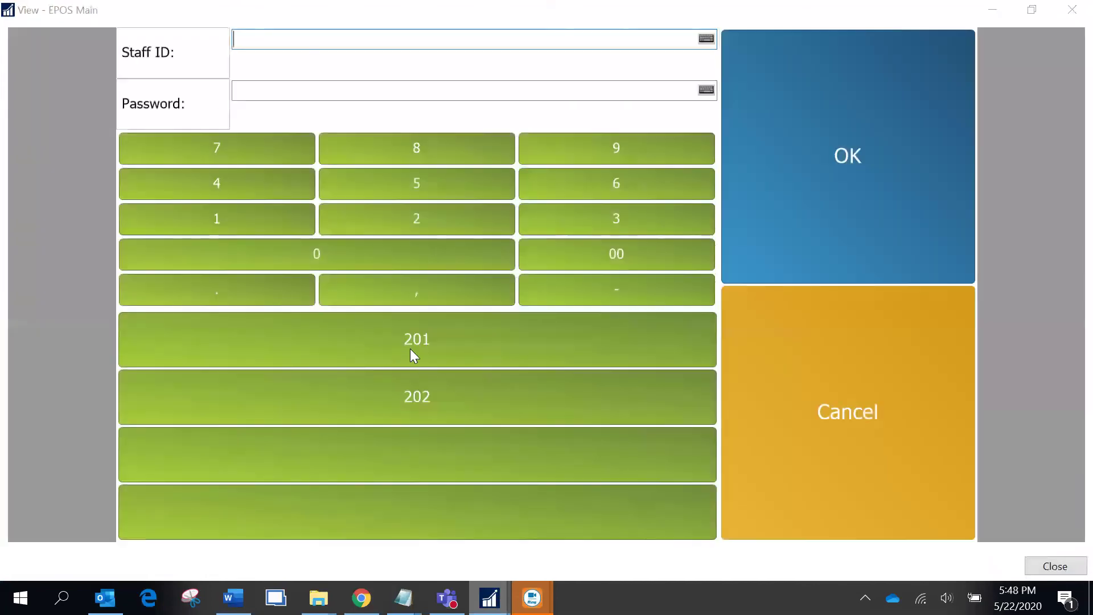
{"action": "left_click", "coordinate": [411, 348]}
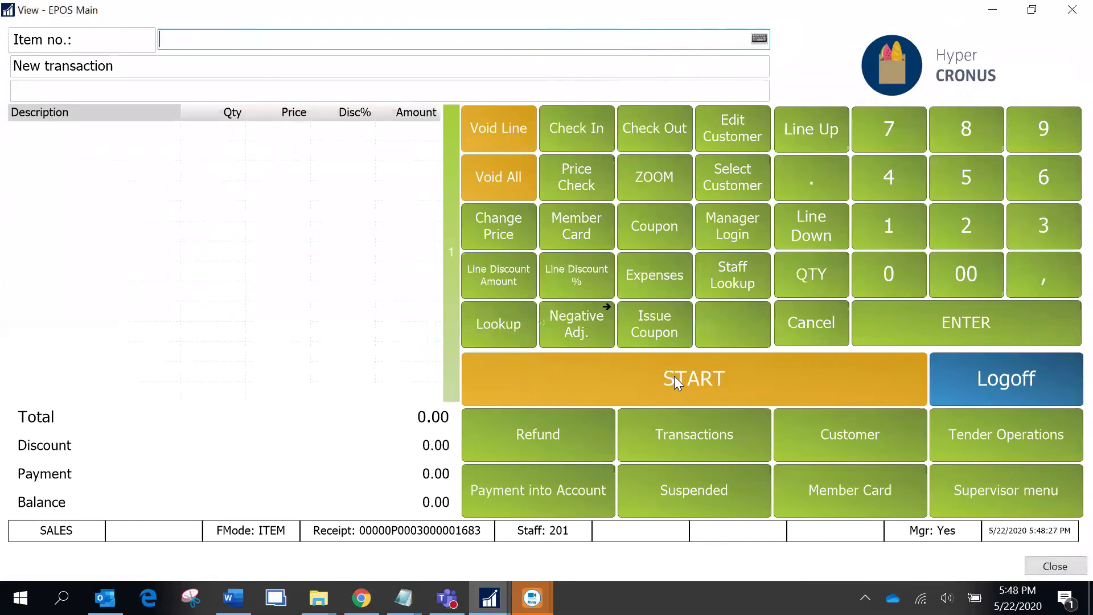
{"action": "left_click", "coordinate": [674, 376]}
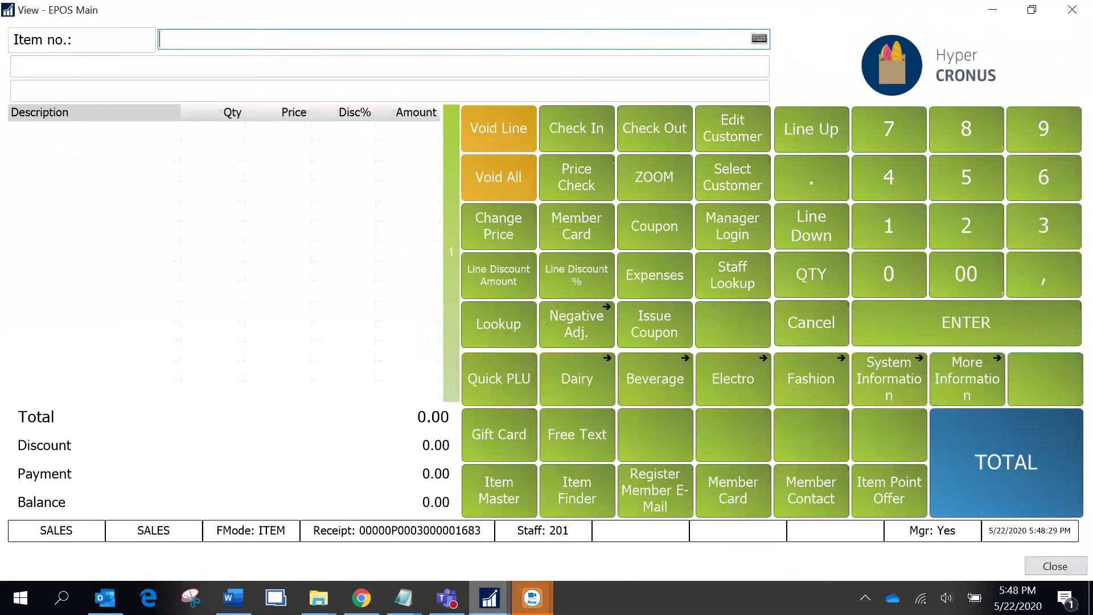
Maximize the virtual OPOS printer window, then return to the POS sales screen.
{"action": "mouse_move", "coordinate": [489, 597]}
{"action": "left_click", "coordinate": [677, 515]}
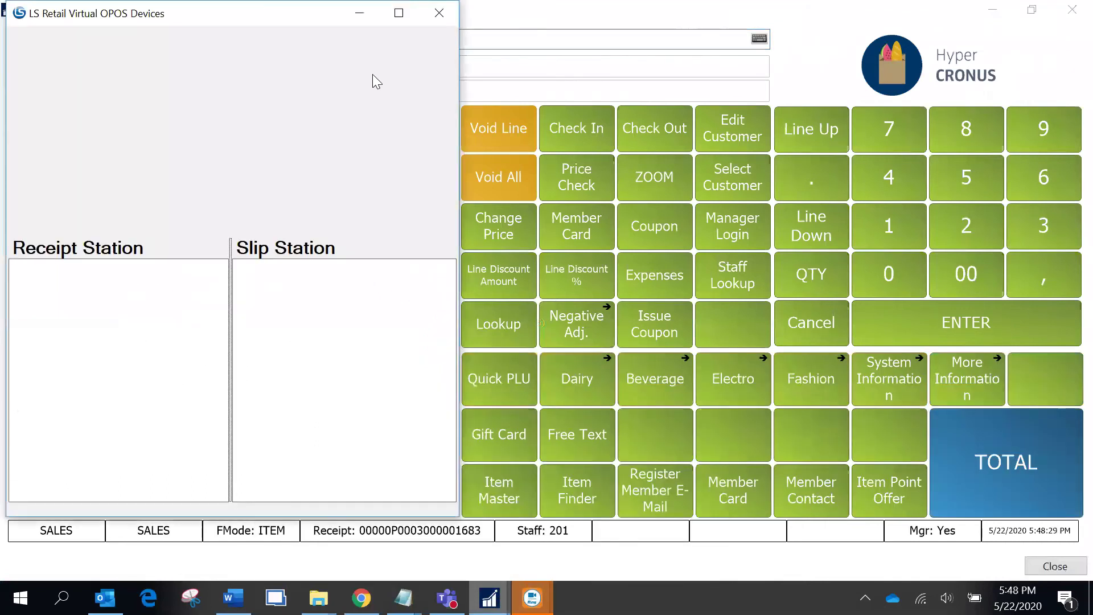
{"action": "key", "text": "super+Up"}
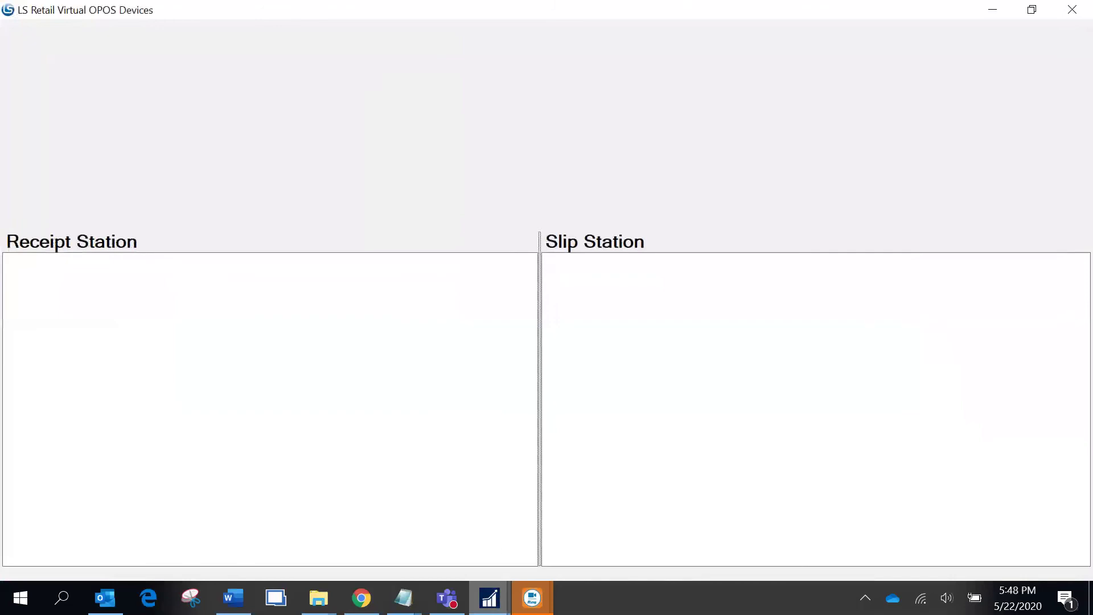
{"action": "mouse_move", "coordinate": [489, 597]}
{"action": "left_click", "coordinate": [550, 520]}
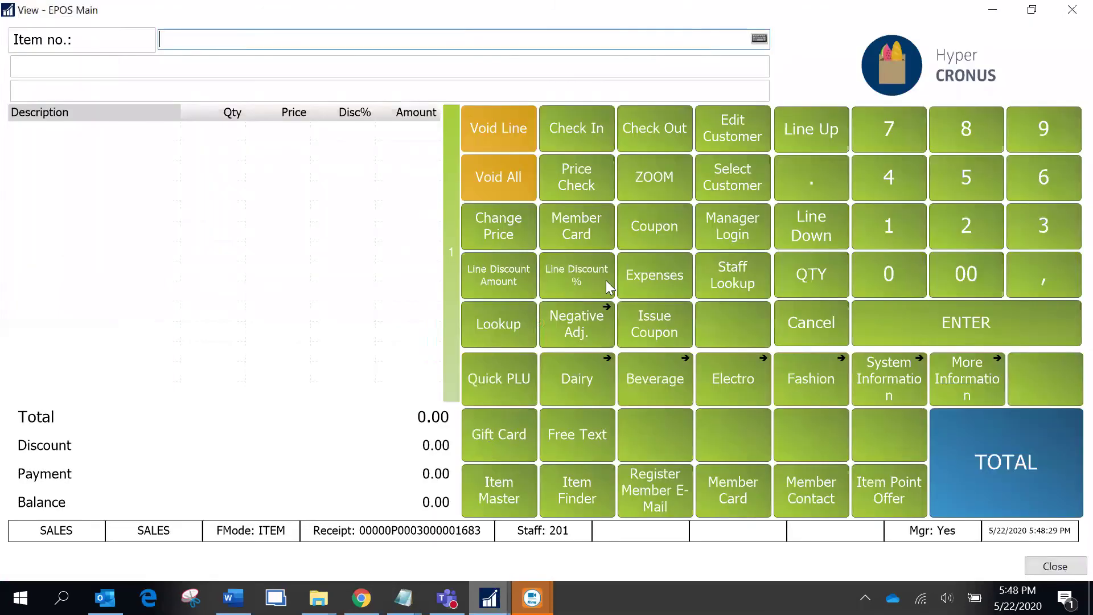
Add Milk 1 Liter, Milk 2 Liters, Soda Lime 33 CL and Water, Sparkling 1.5 L.
{"action": "left_click", "coordinate": [588, 371]}
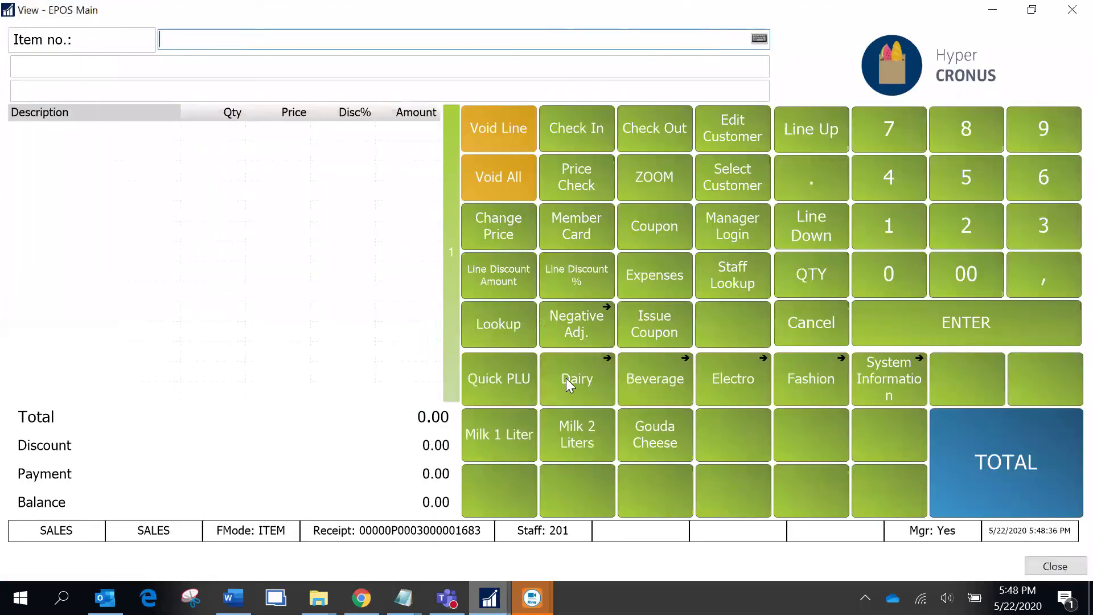
{"action": "left_click", "coordinate": [518, 431]}
{"action": "left_click", "coordinate": [563, 429]}
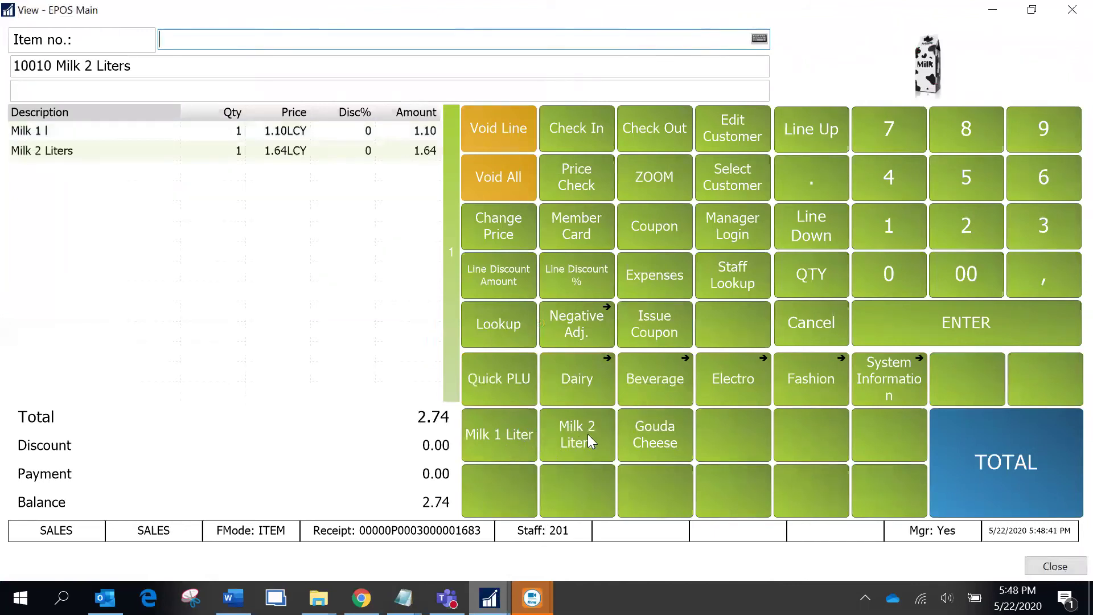
{"action": "left_click", "coordinate": [645, 383]}
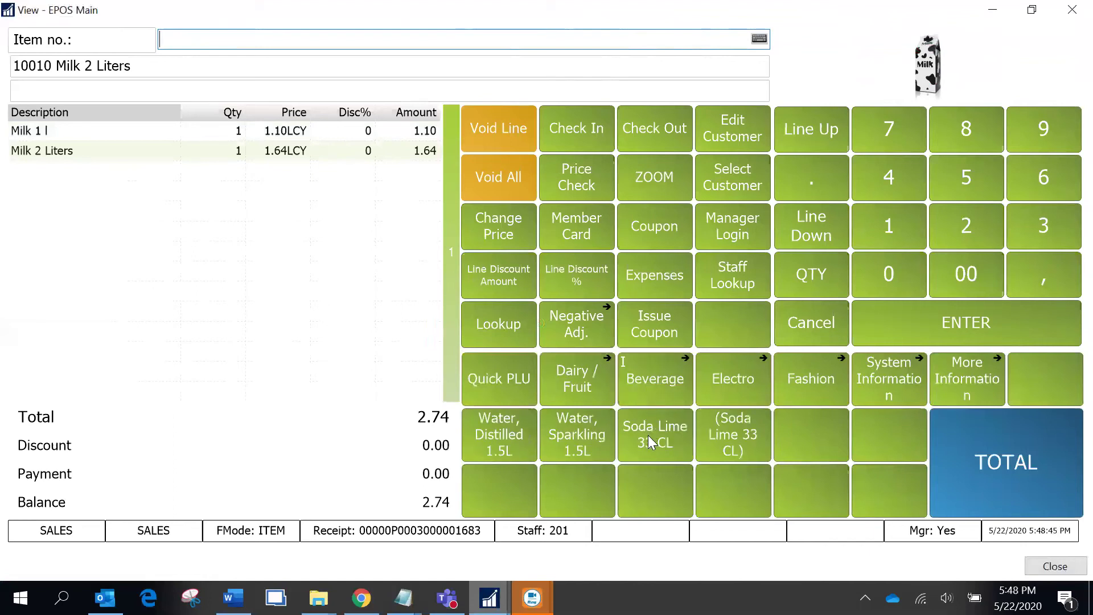
{"action": "left_click", "coordinate": [651, 441]}
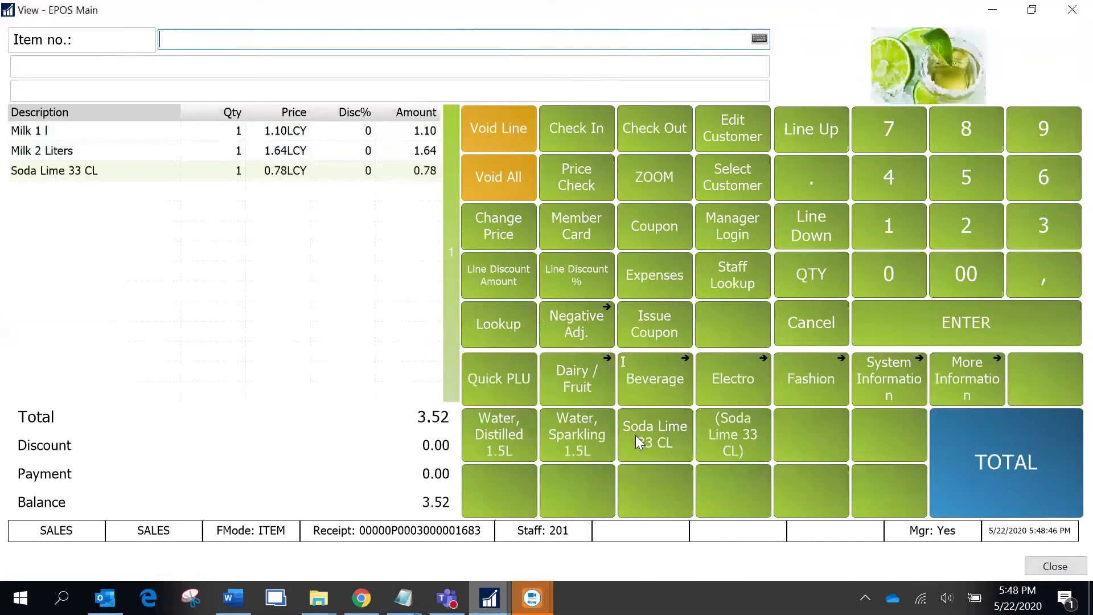
{"action": "left_click", "coordinate": [593, 439]}
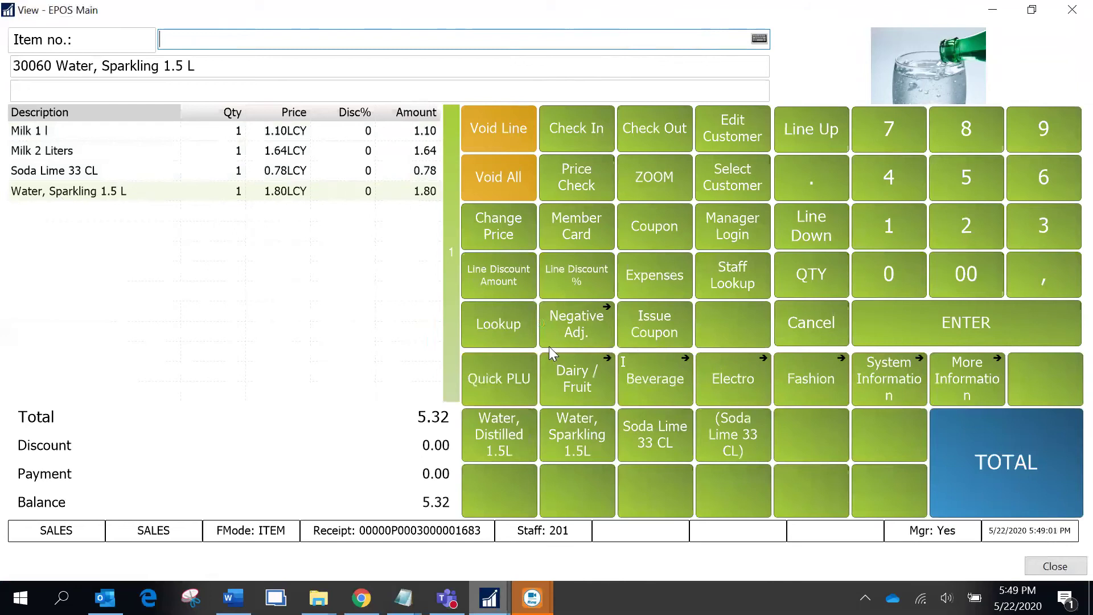
Add the free-text line 'Collect coupon from exit' to the sale at 0.00.
{"action": "left_click", "coordinate": [813, 336]}
{"action": "left_click", "coordinate": [587, 437]}
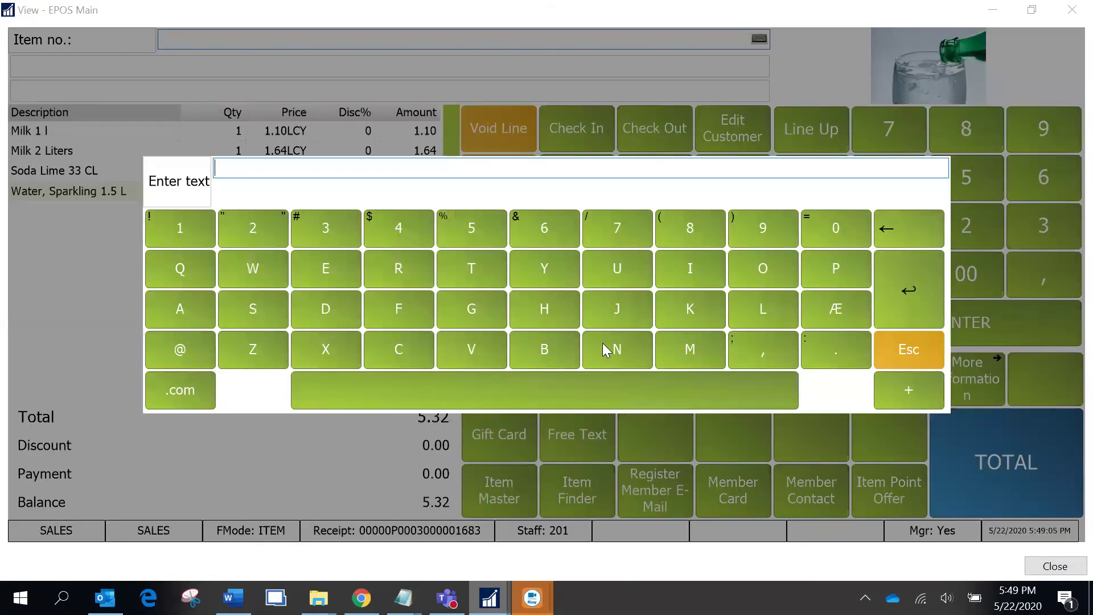
{"action": "type", "text": "Collect coupon exit"}
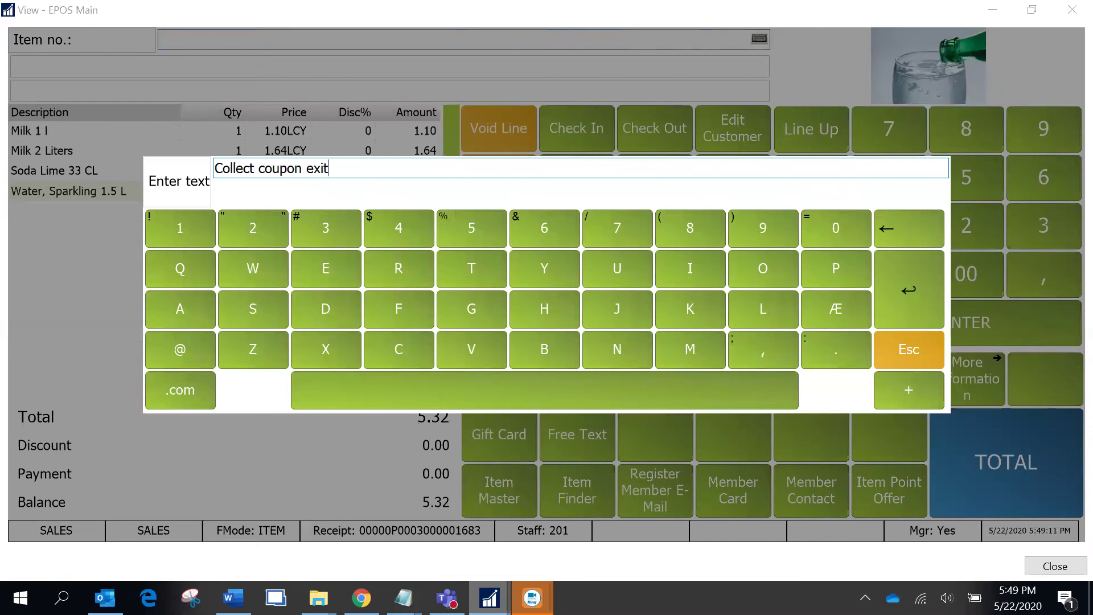
{"action": "type", "text": "from"}
{"action": "left_click", "coordinate": [921, 286]}
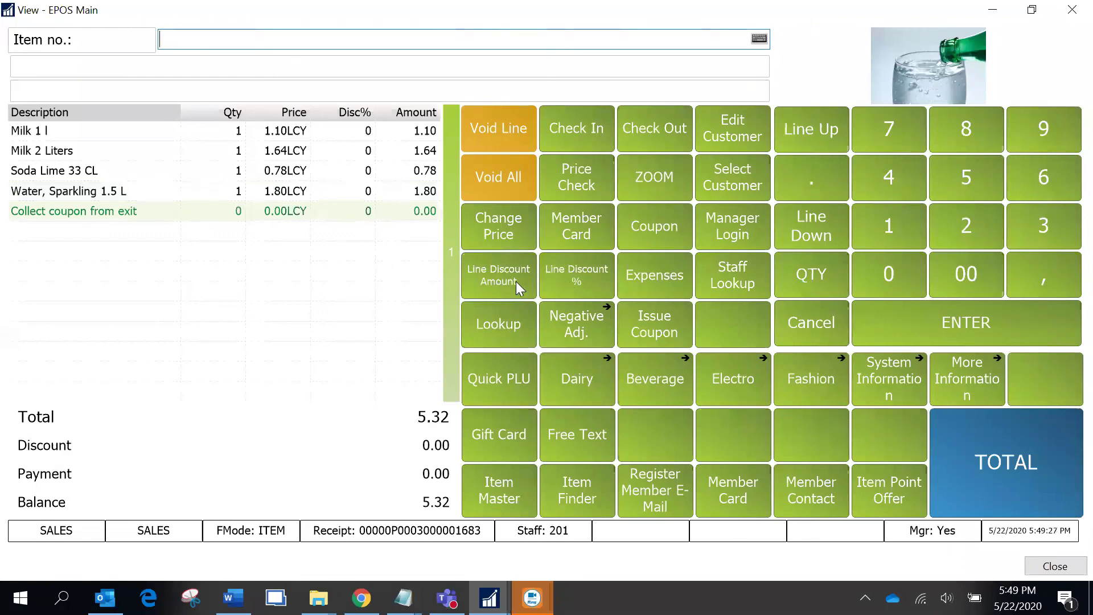
Apply a 10% total discount and pay the 4.79 balance in cash.
{"action": "left_click", "coordinate": [979, 481]}
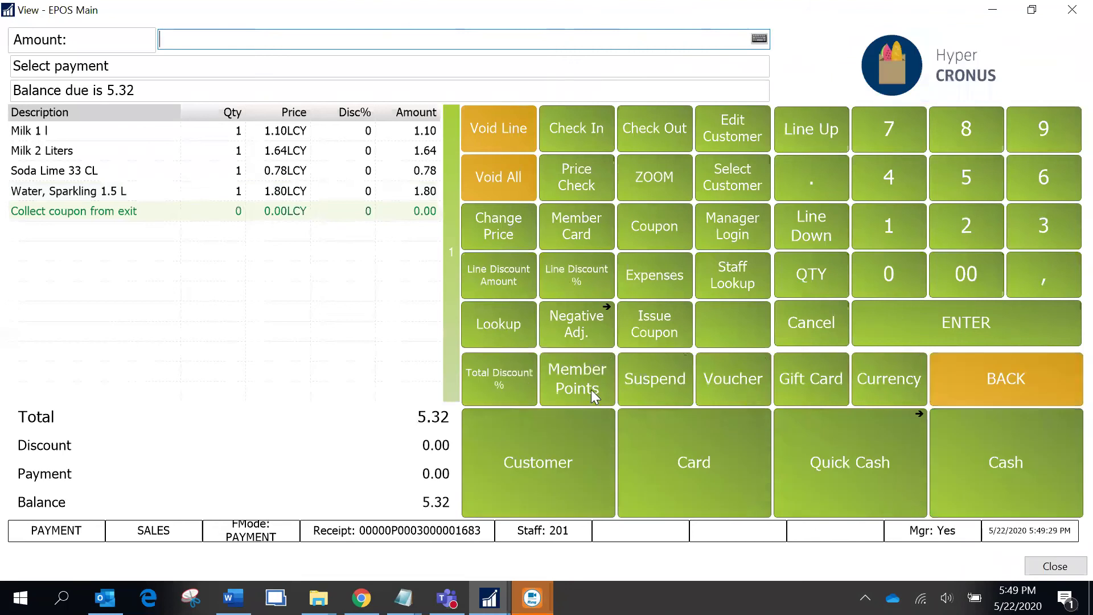
{"action": "left_click", "coordinate": [485, 384]}
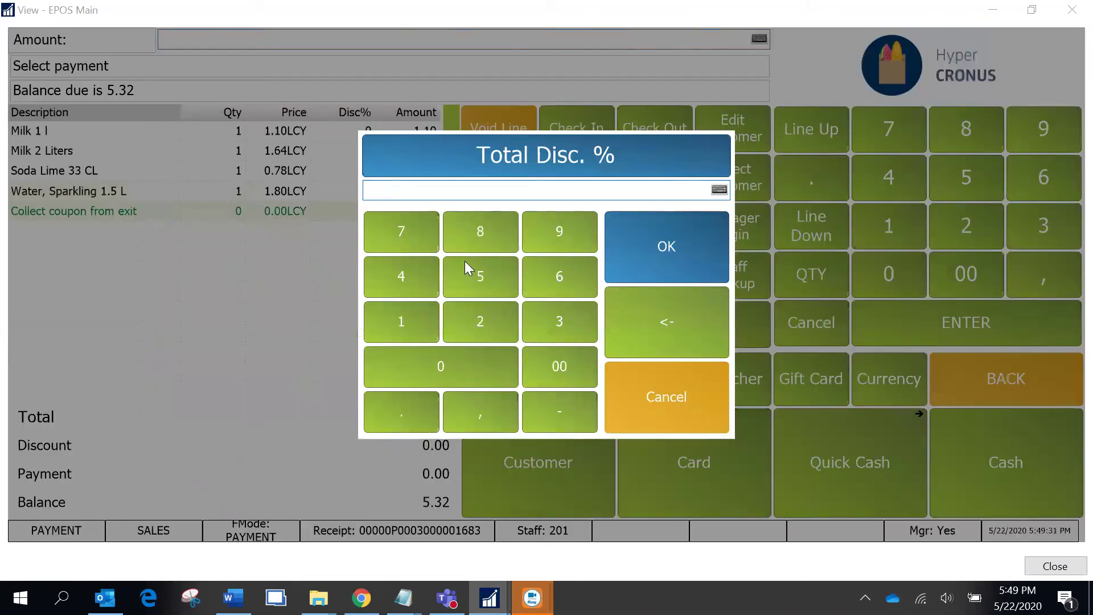
{"action": "type", "text": "10"}
{"action": "left_click", "coordinate": [665, 244]}
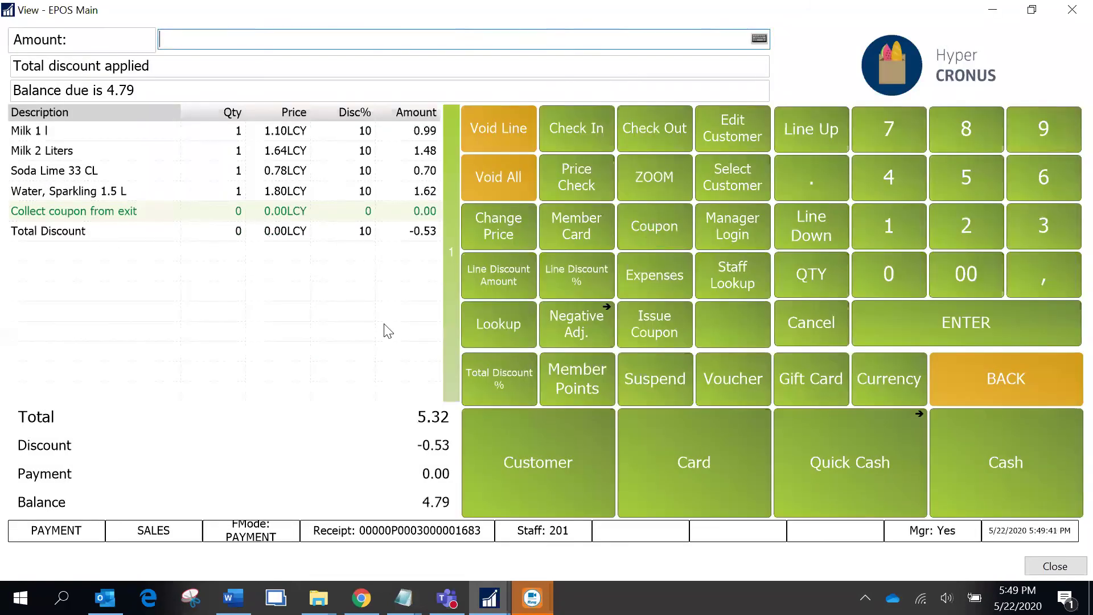
{"action": "left_click", "coordinate": [1023, 458]}
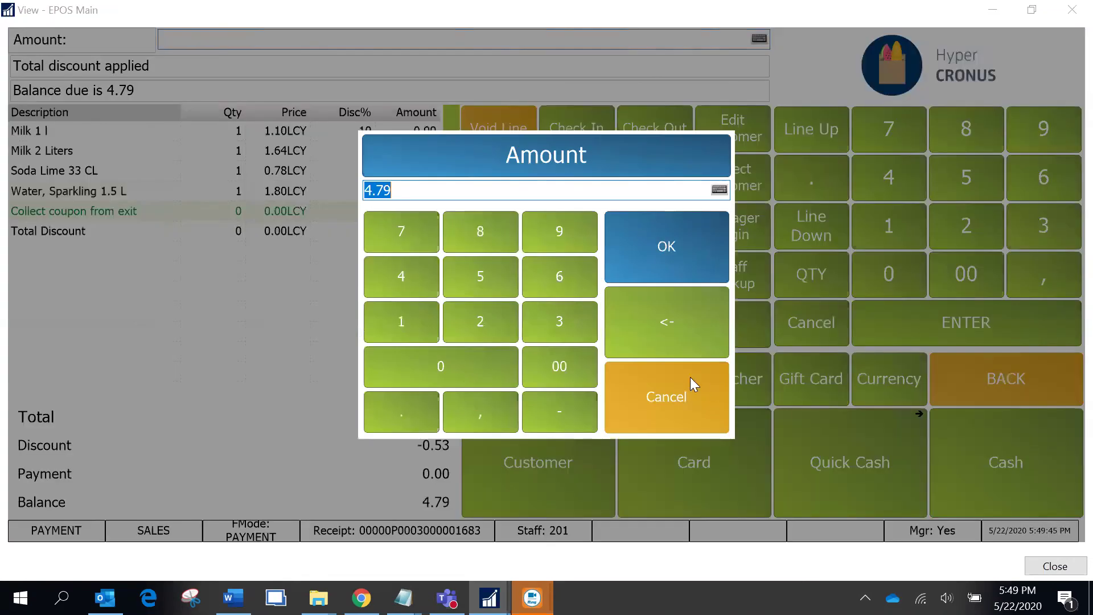
{"action": "left_click", "coordinate": [666, 244]}
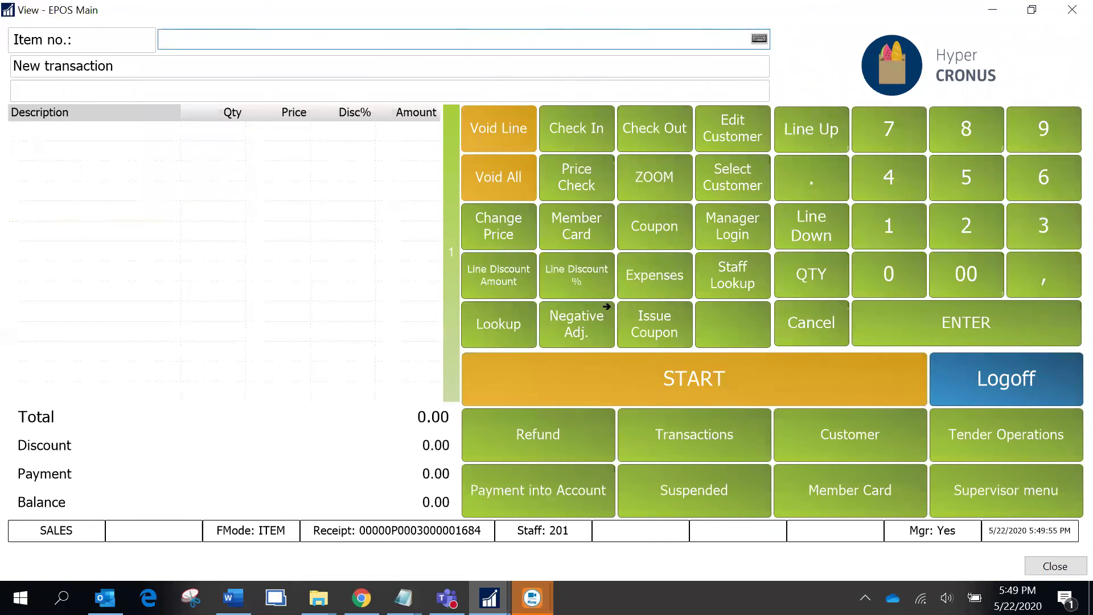
Scroll the Receipt Station output showing BEVERAGES and DAIRY groups, 4 items and 0.53 savings.
{"action": "mouse_move", "coordinate": [490, 597]}
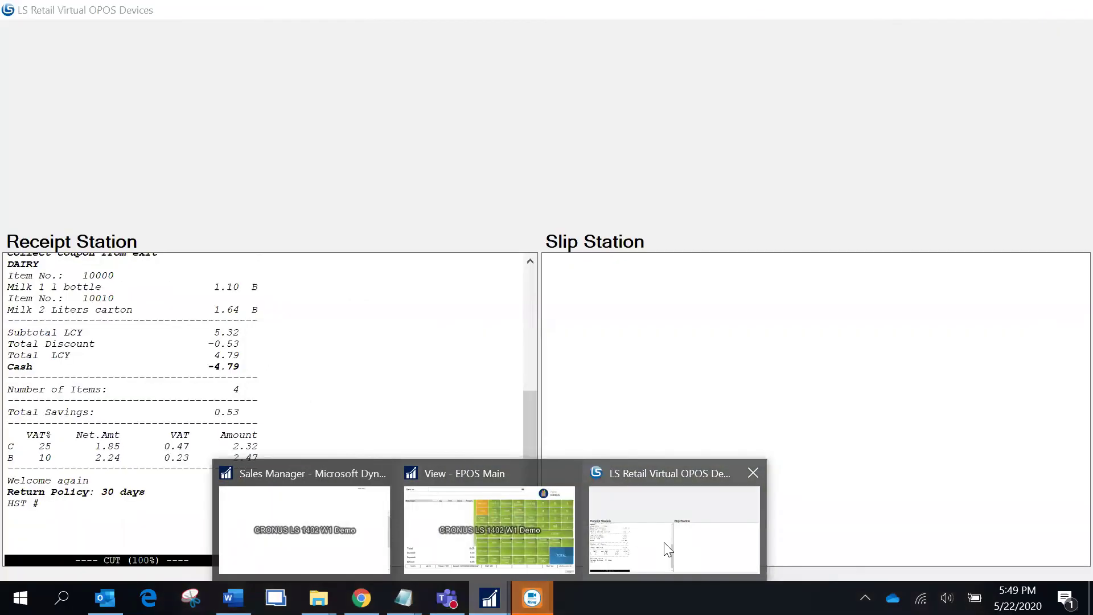
{"action": "left_click", "coordinate": [664, 541]}
{"action": "left_click_drag", "start_coordinate": [526, 445], "coordinate": [529, 306]}
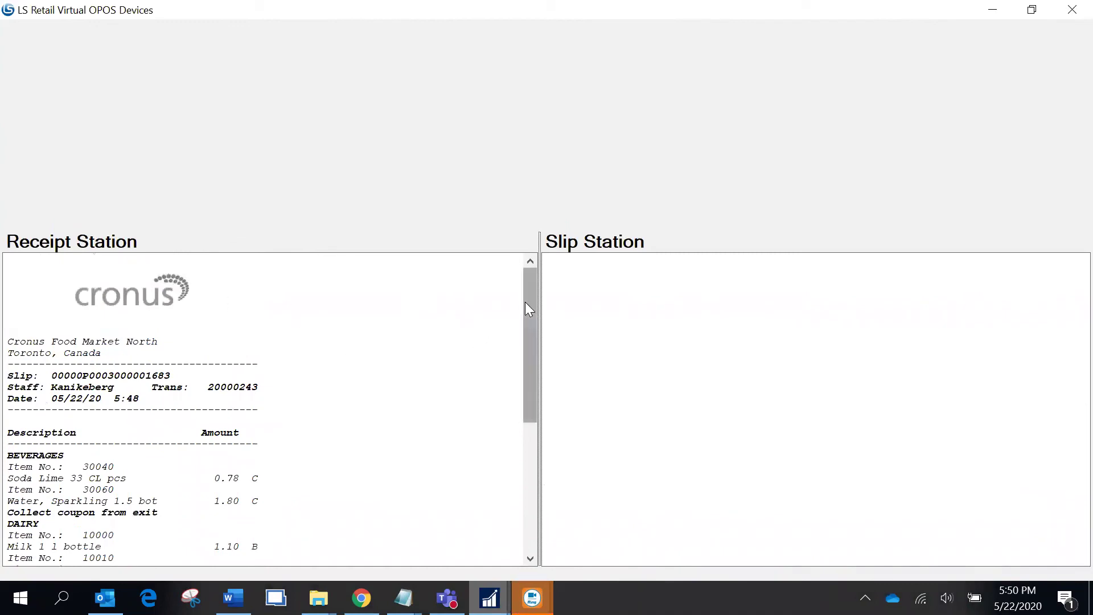
{"action": "left_click_drag", "start_coordinate": [525, 303], "coordinate": [530, 364]}
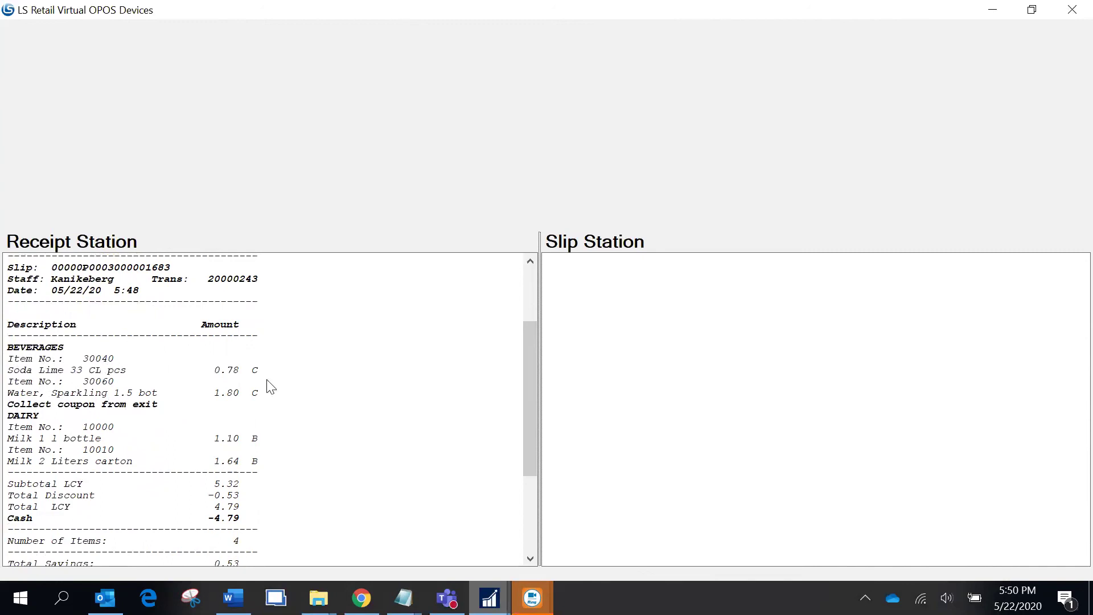
{"action": "right_click", "coordinate": [527, 389]}
{"action": "left_click", "coordinate": [529, 376]}
{"action": "scroll", "coordinate": [529, 379], "scroll_direction": "down", "scroll_amount": 2}
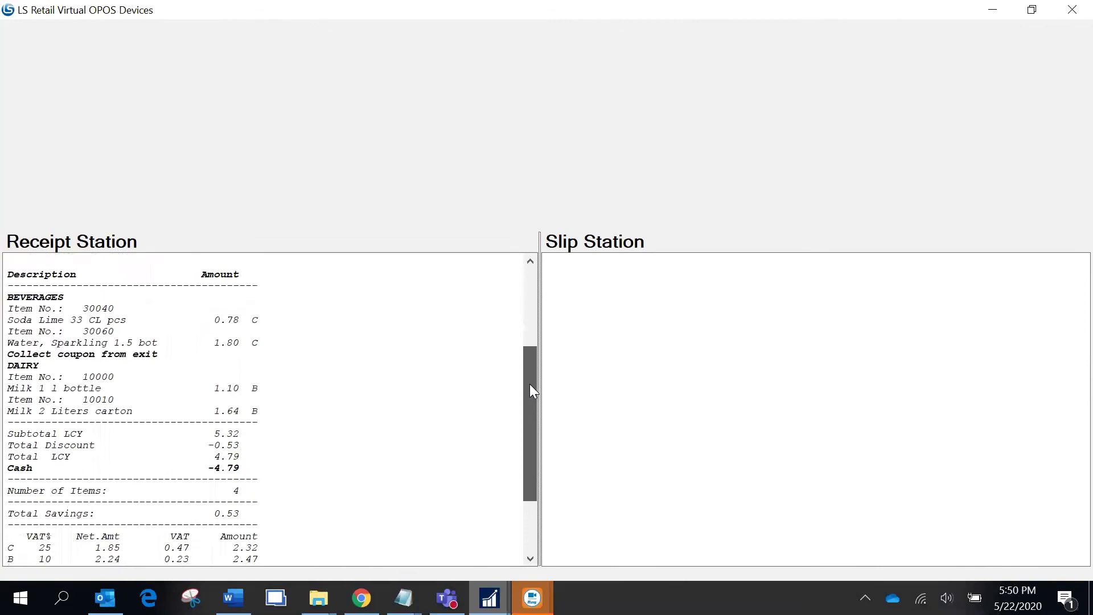
{"action": "scroll", "coordinate": [530, 393], "scroll_direction": "down", "scroll_amount": 4}
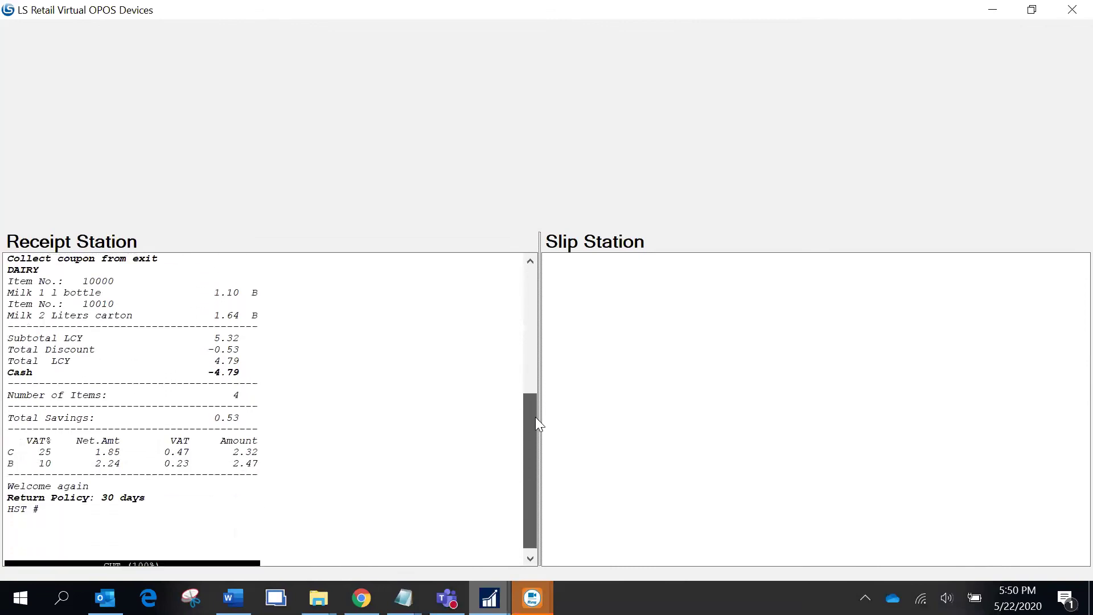
{"action": "scroll", "coordinate": [539, 424], "scroll_direction": "up", "scroll_amount": 1}
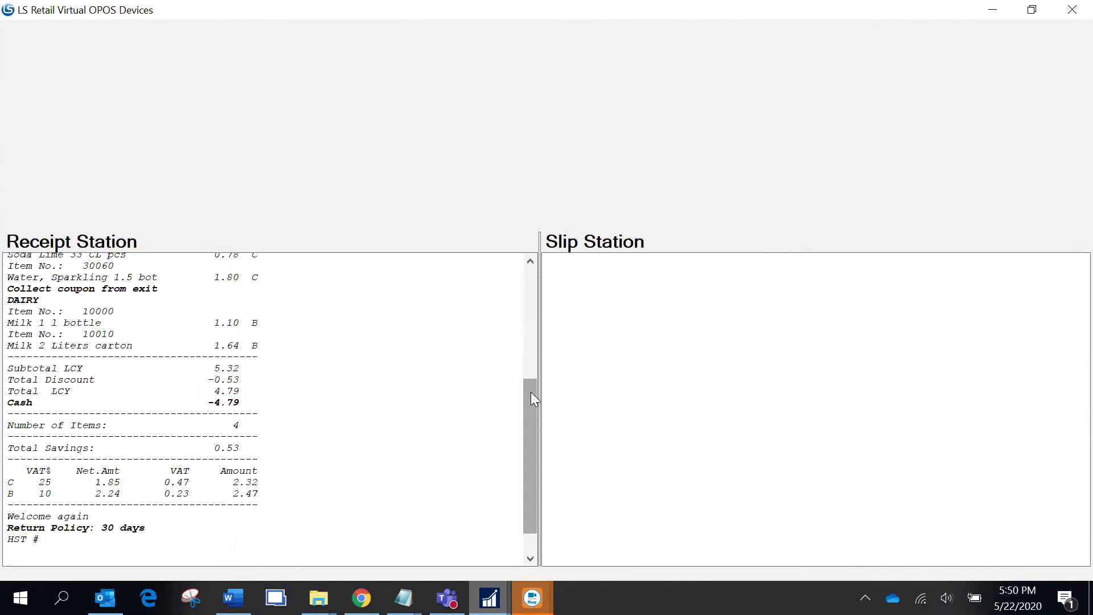
{"action": "left_click_drag", "start_coordinate": [531, 392], "coordinate": [531, 397]}
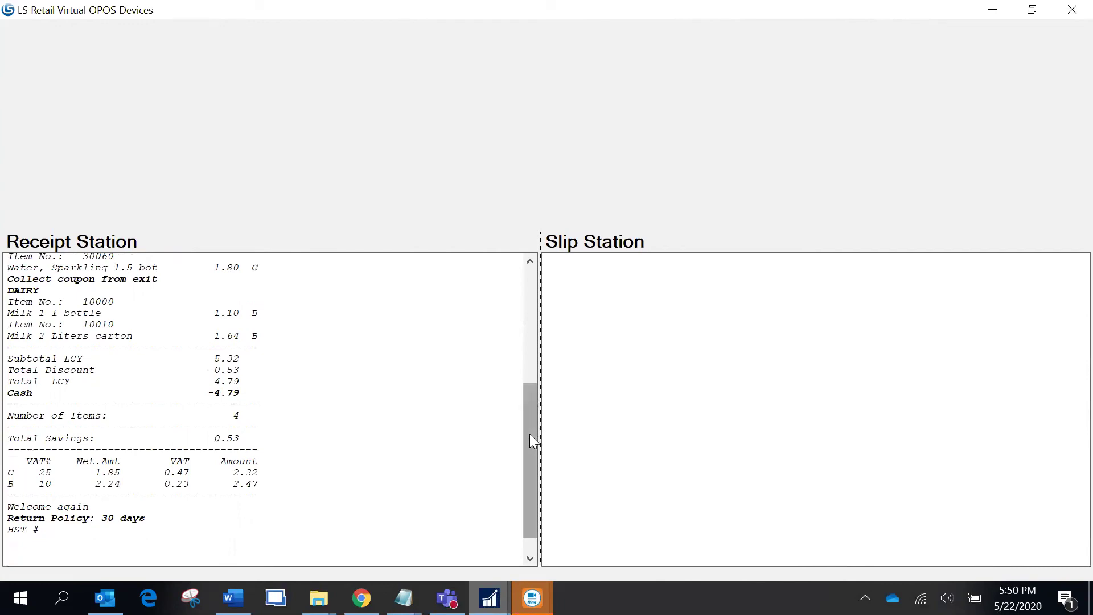
{"action": "scroll", "coordinate": [530, 434], "scroll_direction": "down", "scroll_amount": 1}
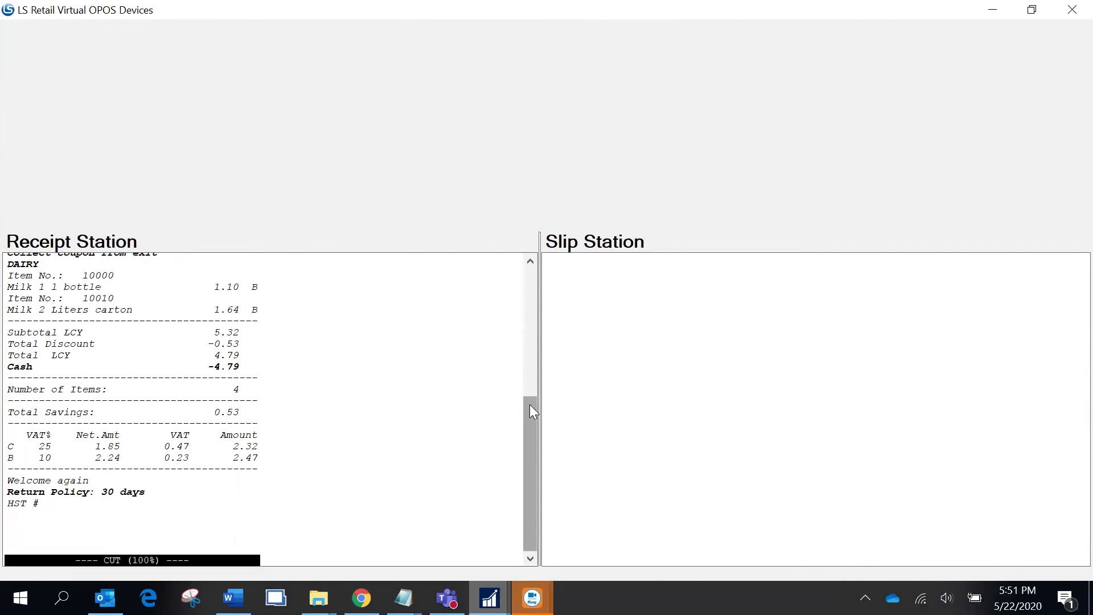
{"action": "left_click_drag", "start_coordinate": [530, 405], "coordinate": [531, 362]}
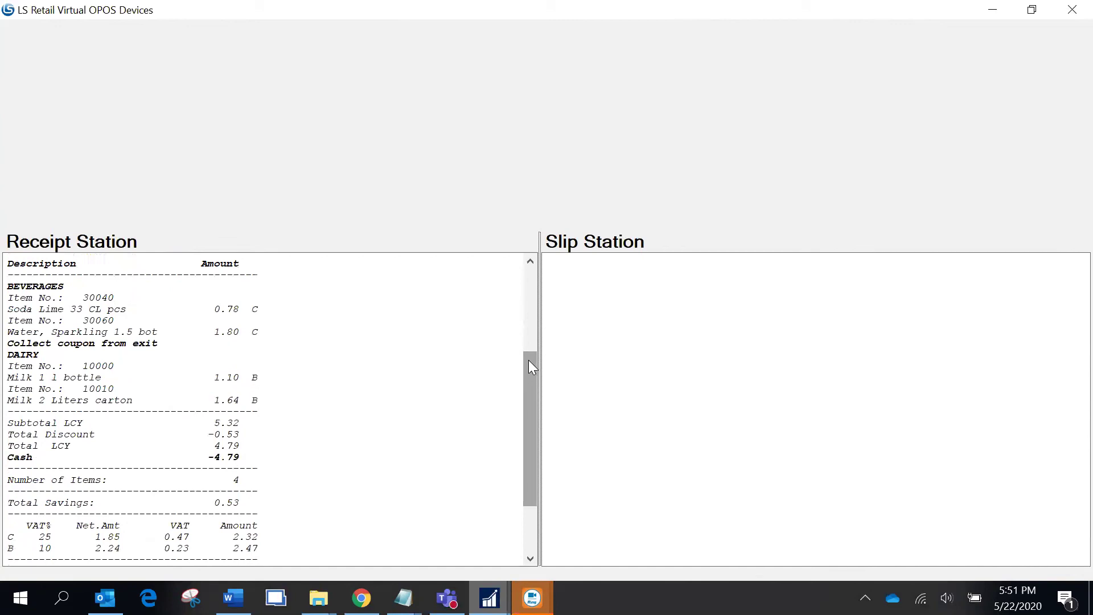
{"action": "right_click", "coordinate": [528, 359]}
{"action": "left_click_drag", "start_coordinate": [531, 354], "coordinate": [531, 311]}
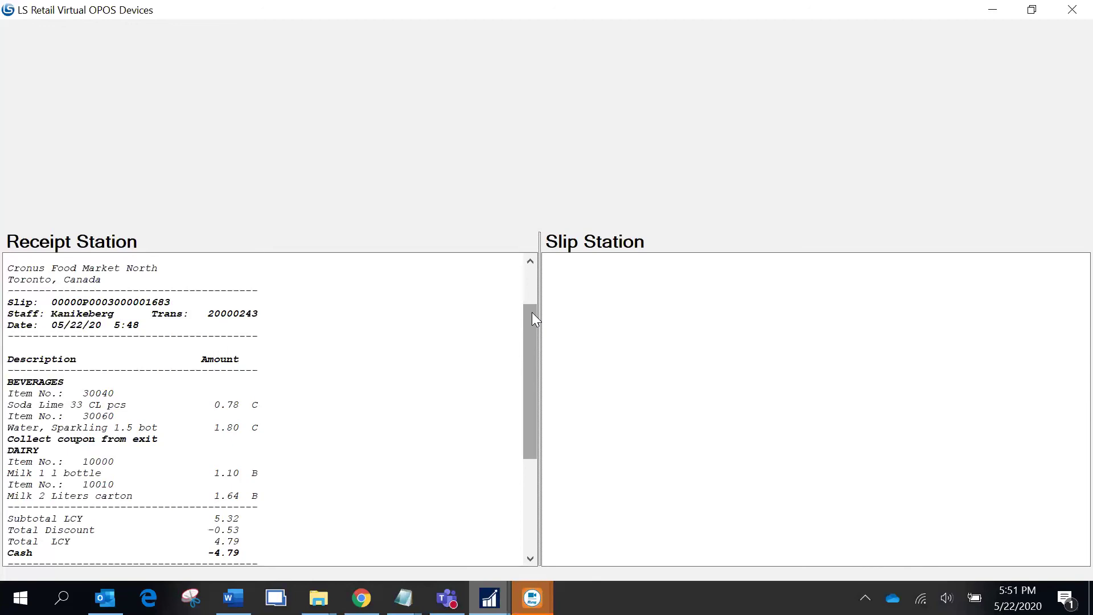
{"action": "right_click", "coordinate": [531, 312]}
{"action": "left_click", "coordinate": [532, 370]}
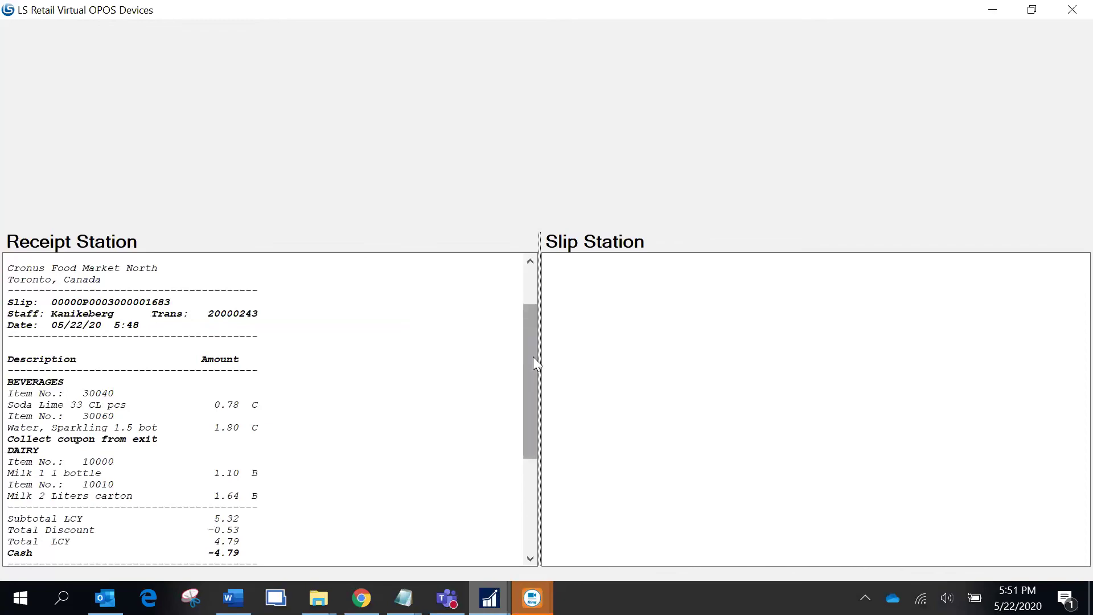